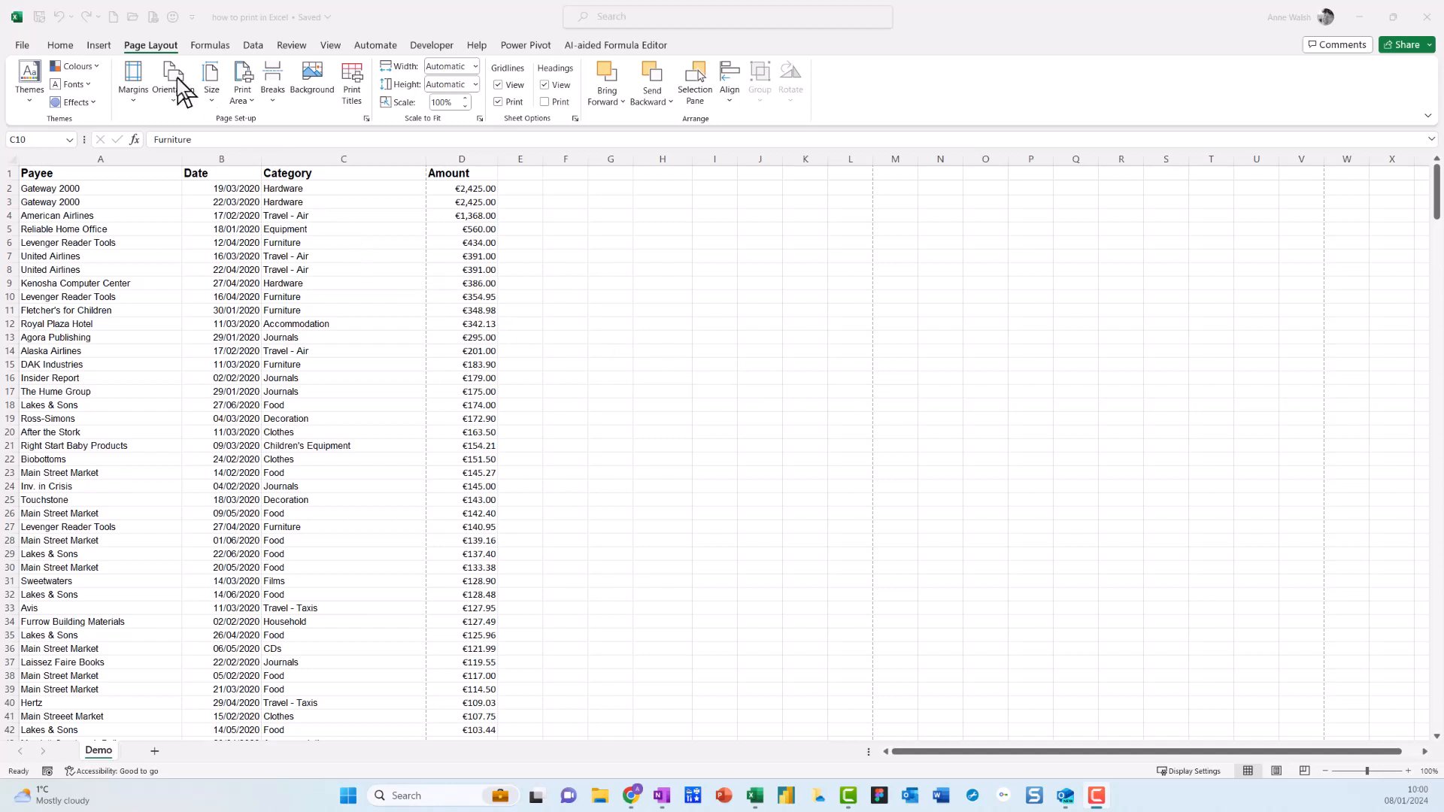
pyautogui.hotkey('ctrl', '2')
pyautogui.moveTo(192, 47)
pyautogui.mouseDown()
pyautogui.moveTo(89, 21)
pyautogui.moveTo(185, 82)
pyautogui.moveTo(184, 37)
pyautogui.mouseUp()
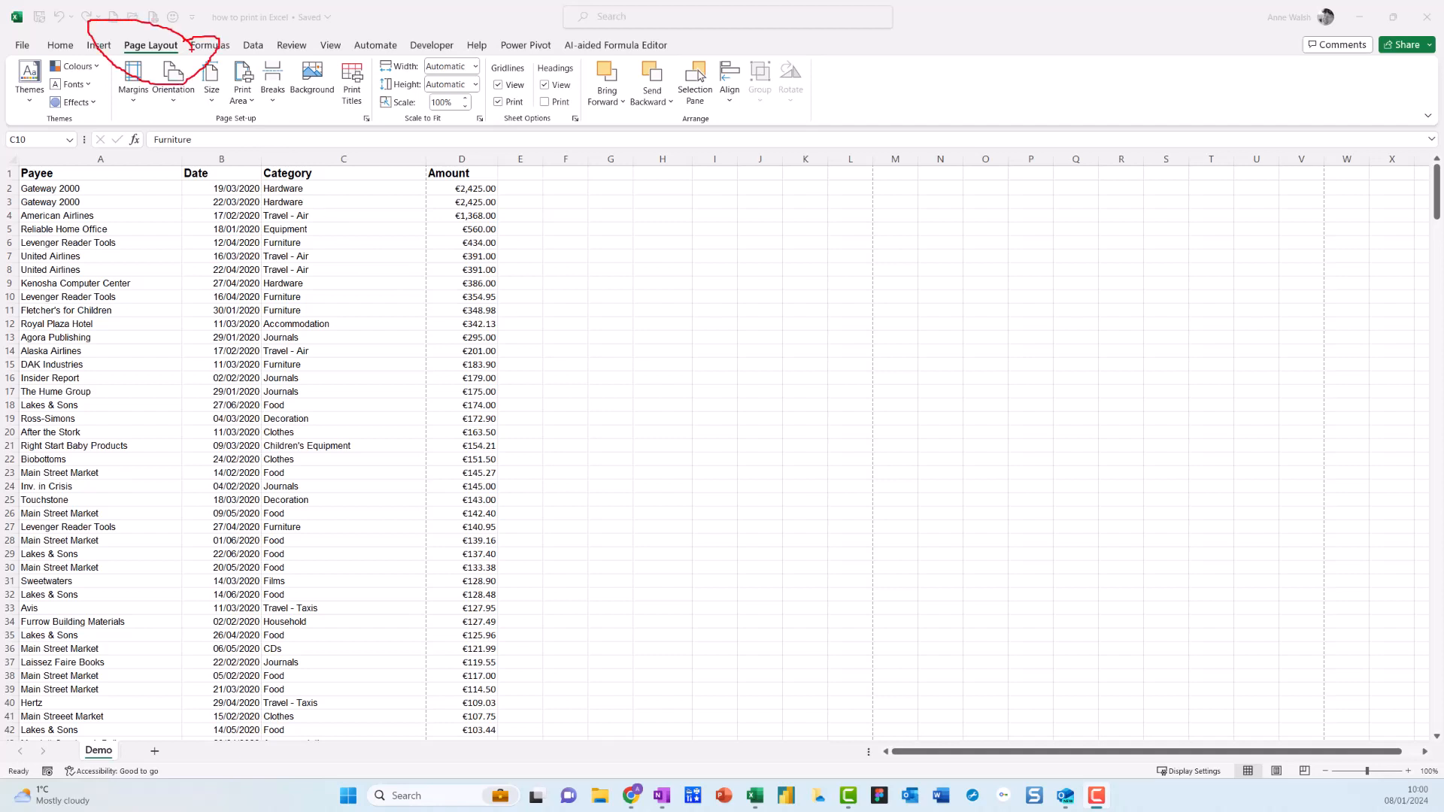
pyautogui.press('Escape')
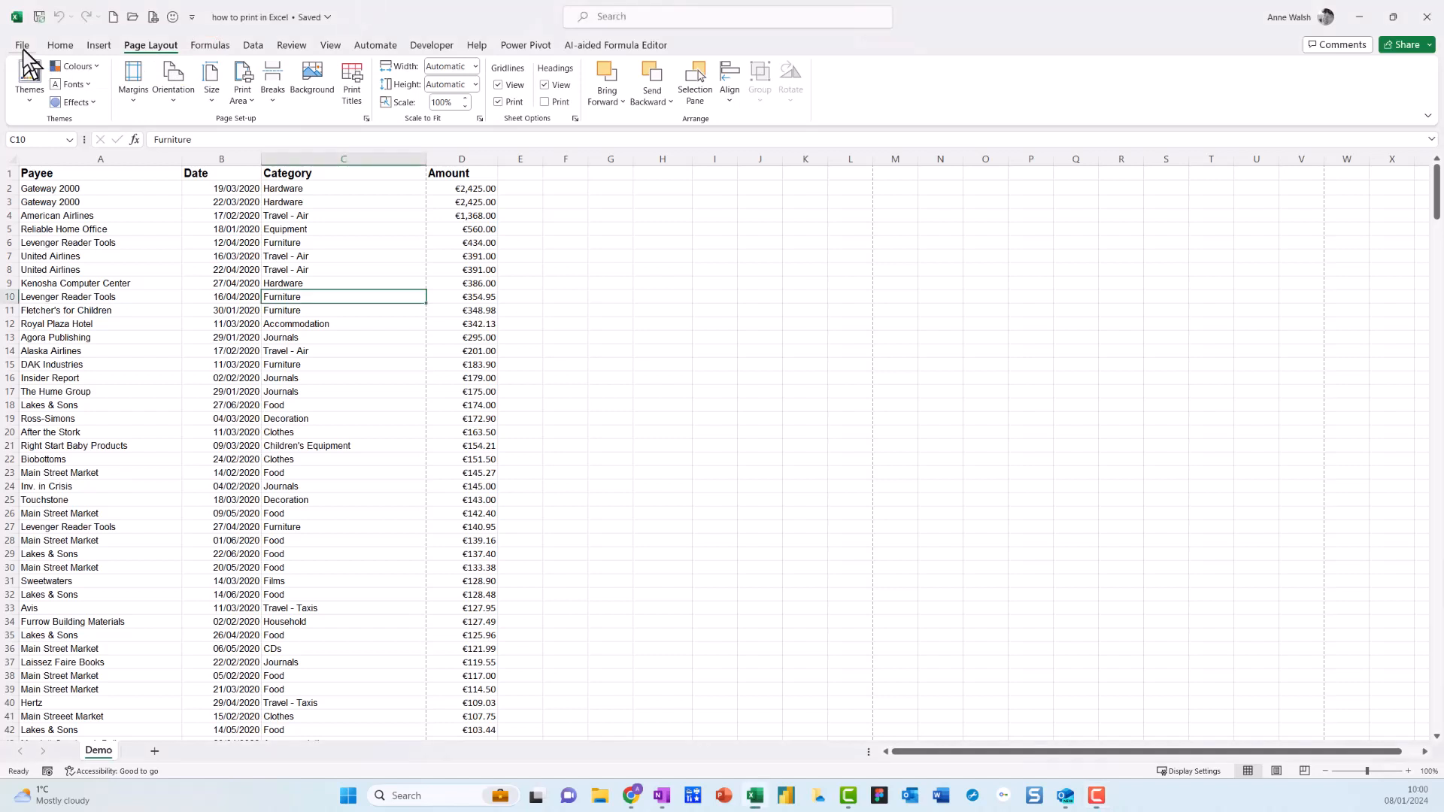
# Open the print settings and review the available choices for printing sides, collation and page orientation.
pyautogui.click(22, 47)
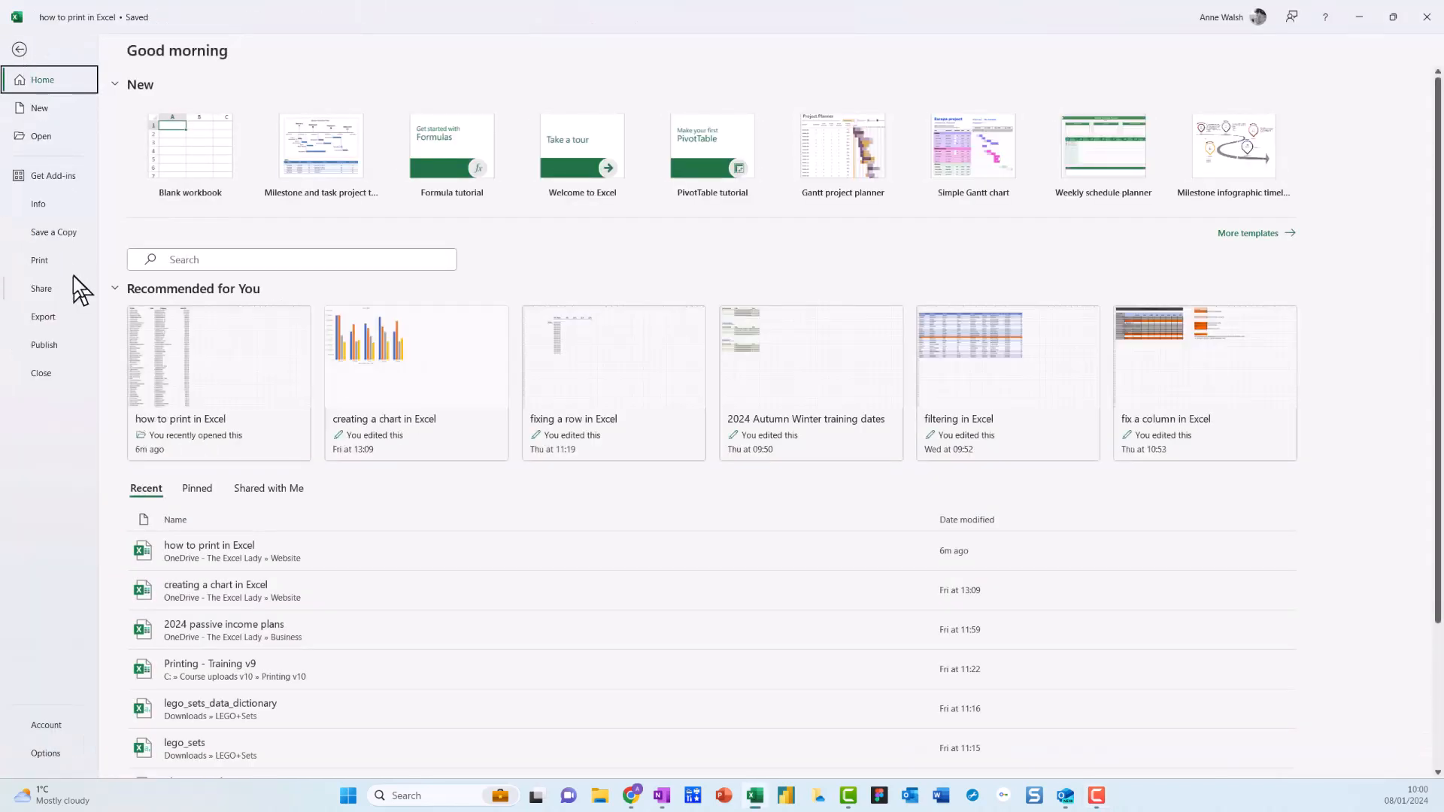
pyautogui.moveTo(76, 261)
pyautogui.mouseDown()
pyautogui.moveTo(53, 246)
pyautogui.moveTo(6, 260)
pyautogui.moveTo(73, 253)
pyautogui.mouseUp()
pyautogui.press('Escape')
pyautogui.click(44, 262)
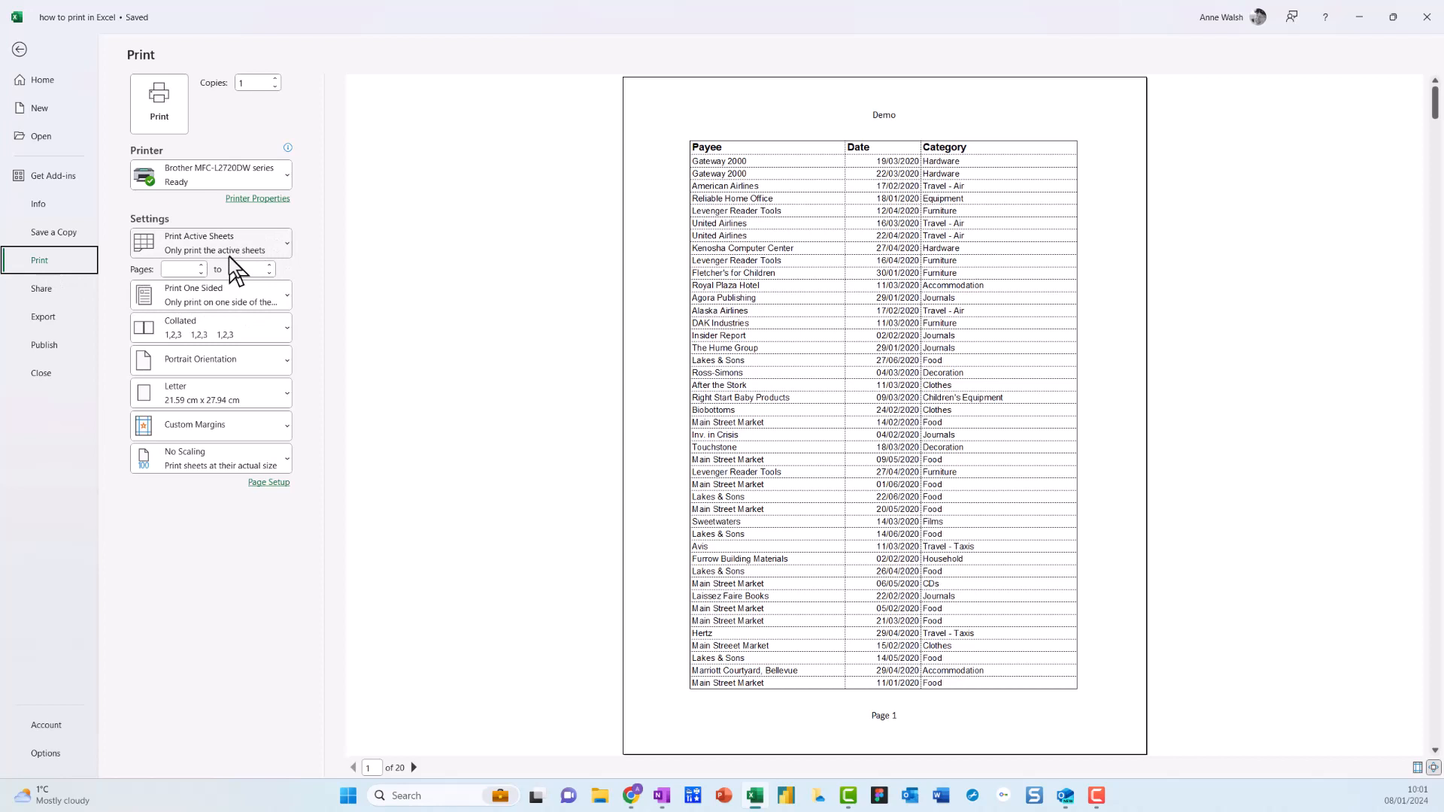
pyautogui.click(278, 299)
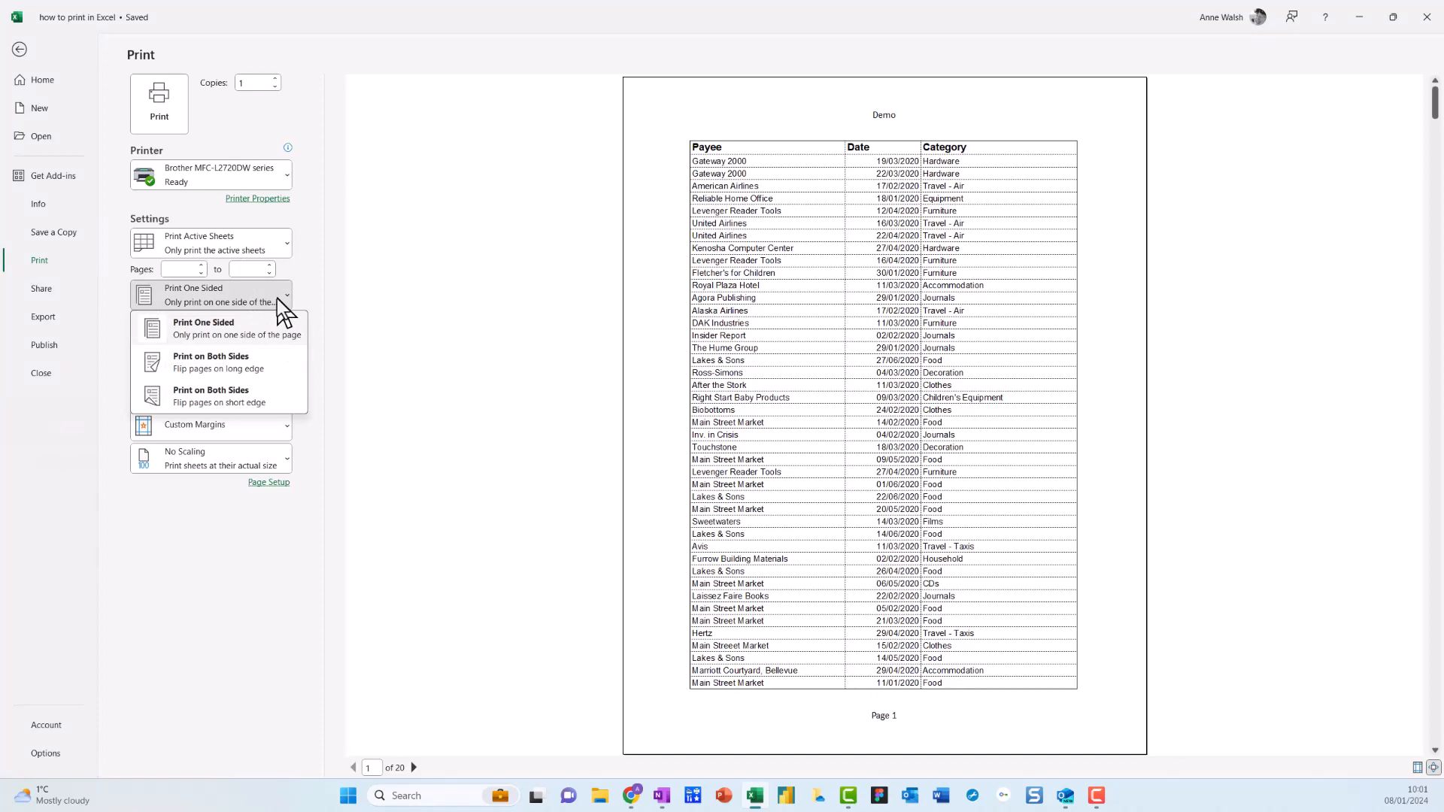
pyautogui.click(278, 299)
pyautogui.click(284, 331)
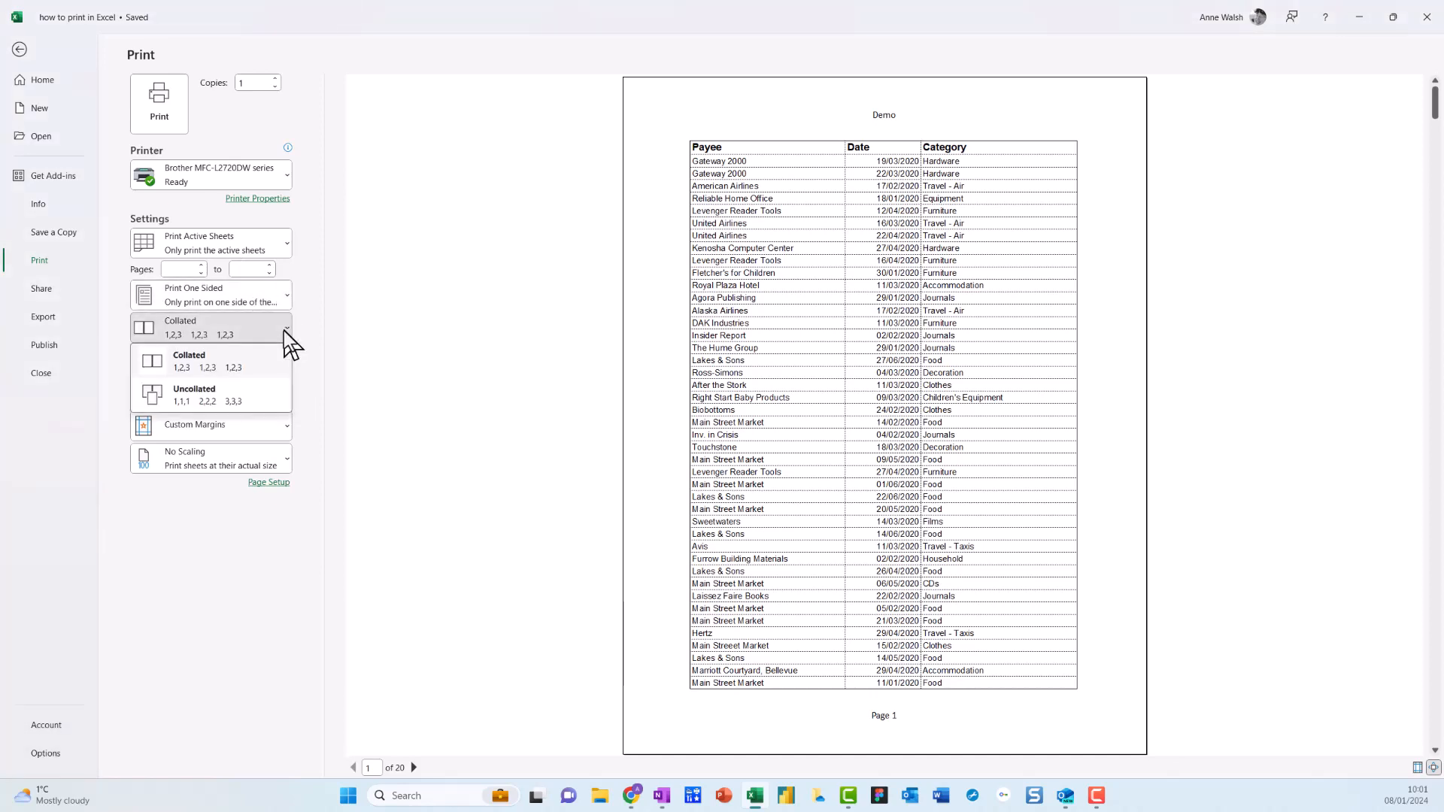
pyautogui.click(283, 331)
pyautogui.click(281, 371)
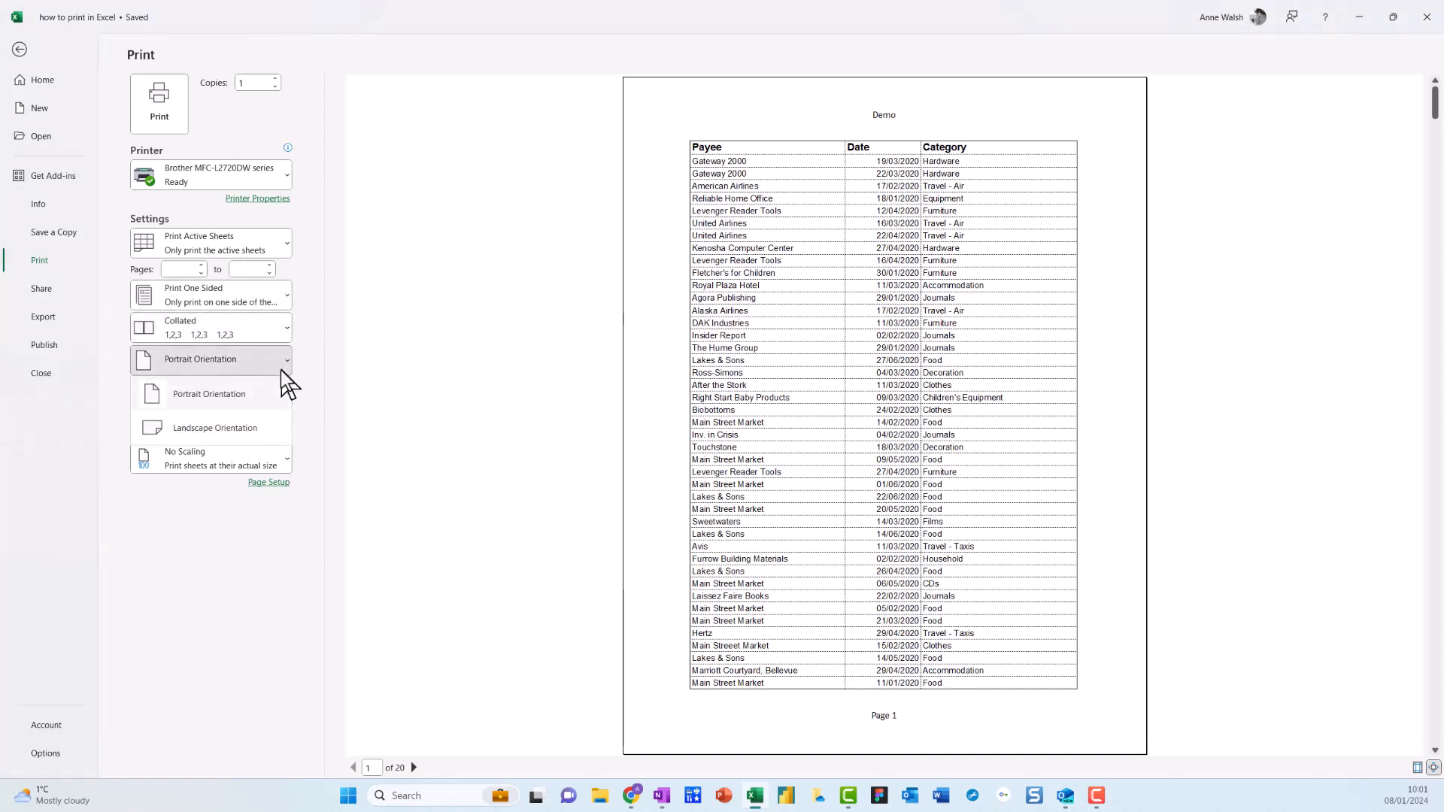
pyautogui.click(281, 370)
# Review the available paper sizes and margin presets in the print settings and return to the worksheet.
pyautogui.click(284, 420)
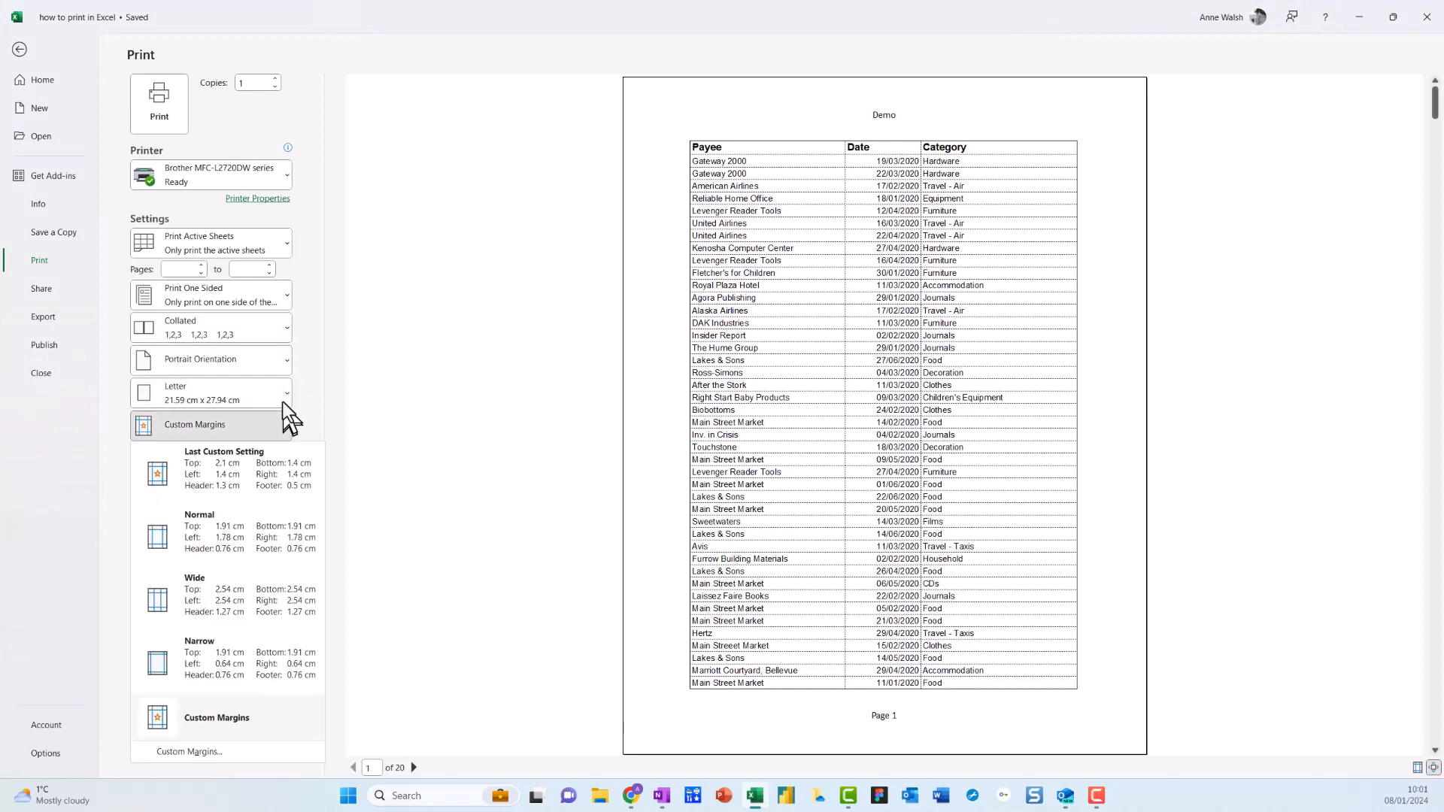
pyautogui.click(280, 392)
pyautogui.click(280, 392)
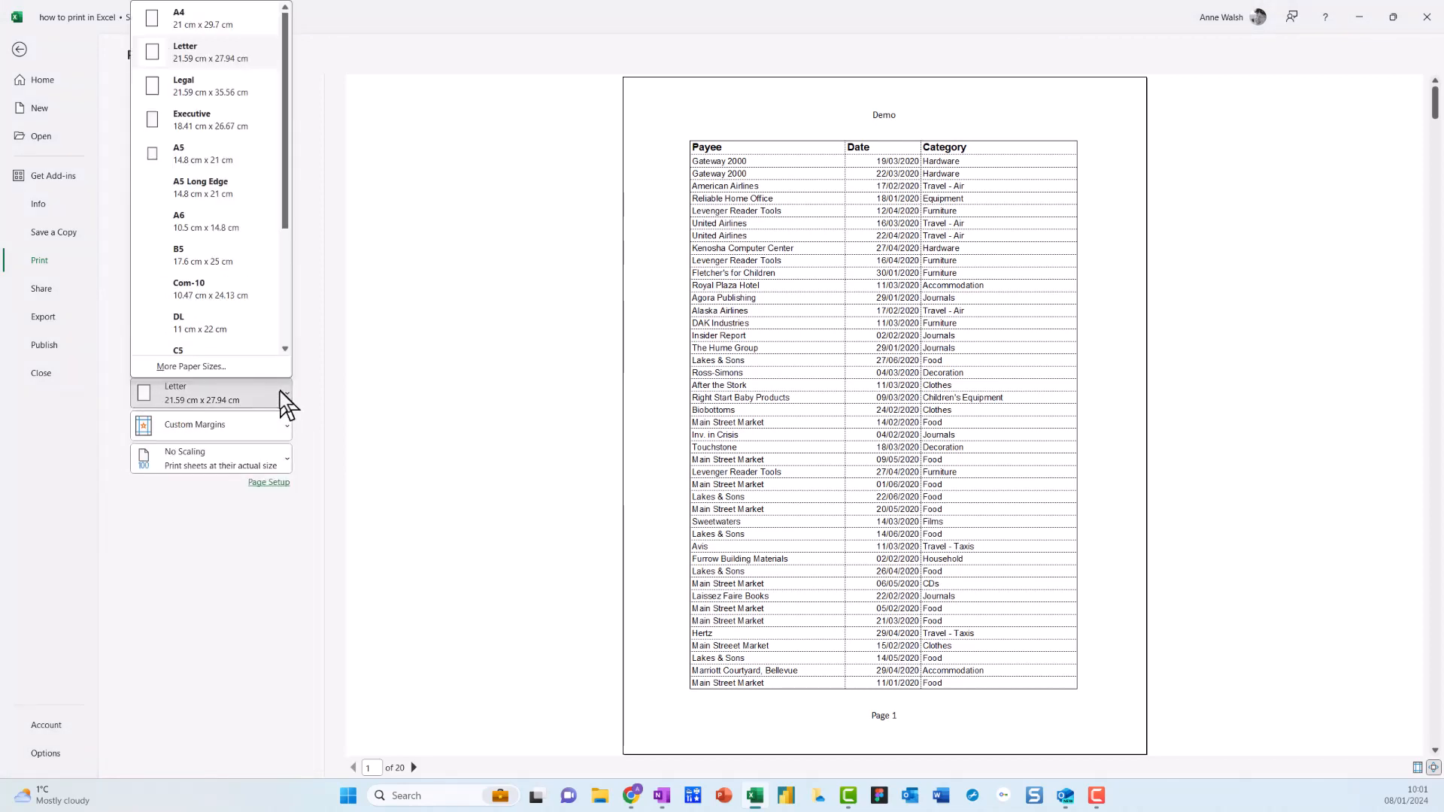
pyautogui.click(280, 392)
pyautogui.click(283, 430)
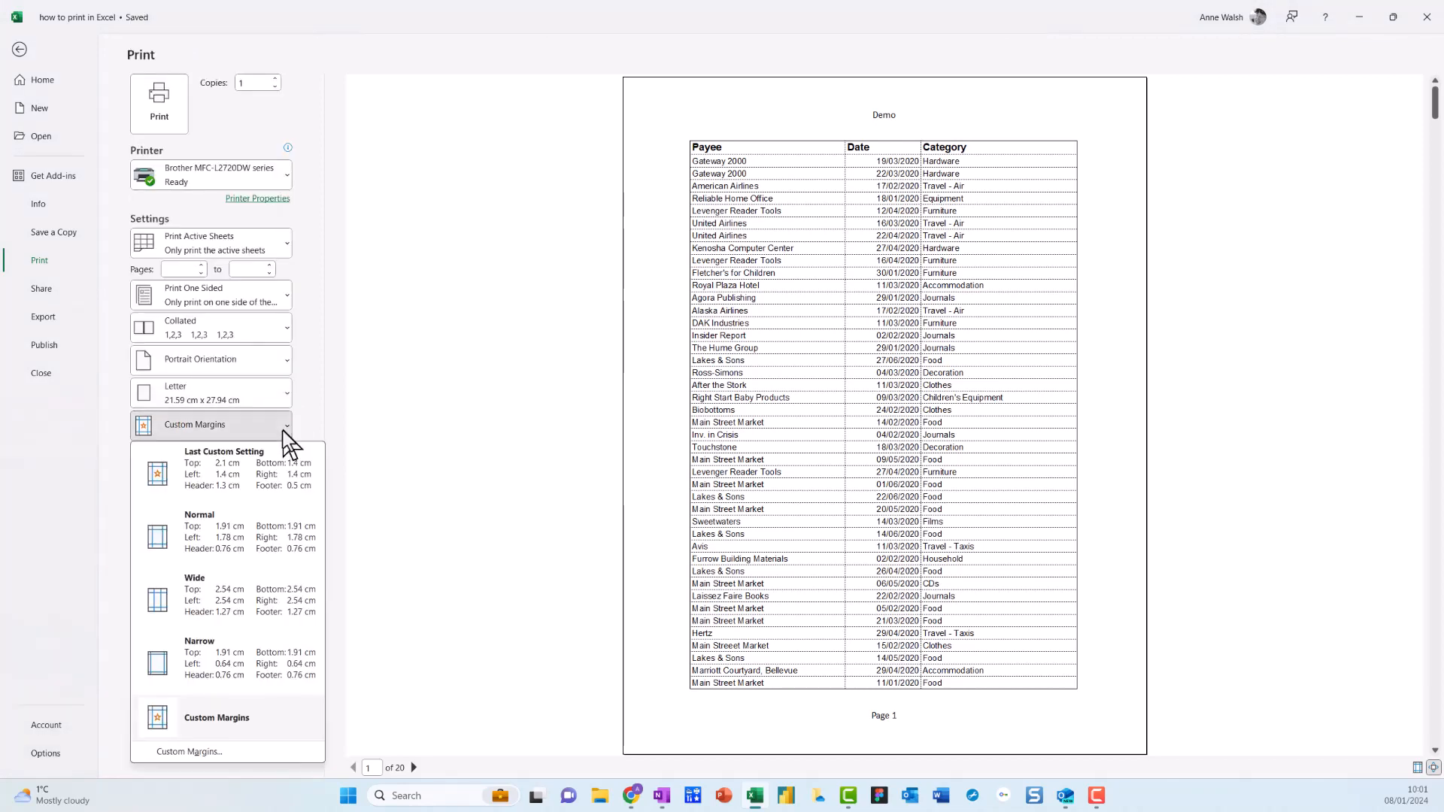
pyautogui.click(283, 430)
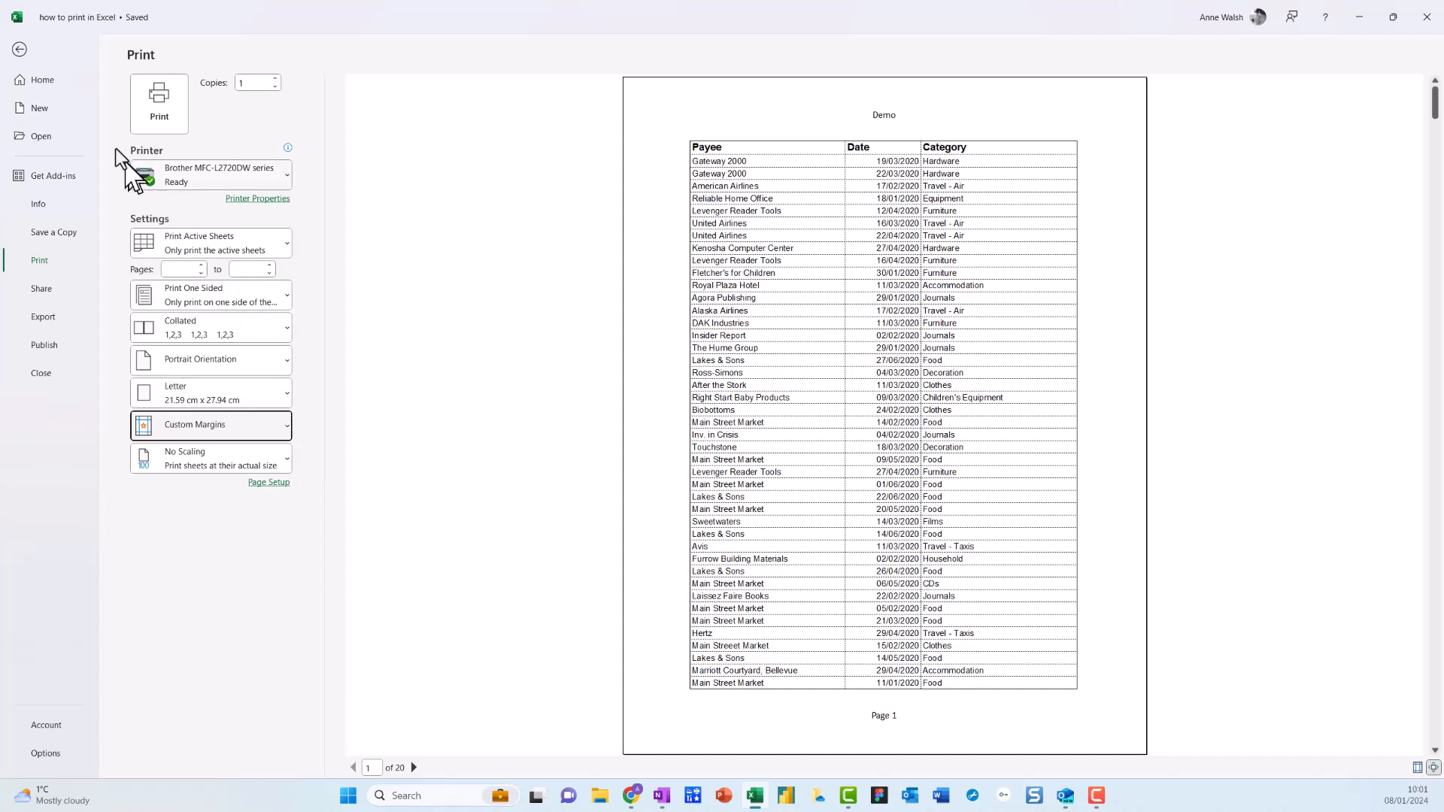
pyautogui.click(12, 50)
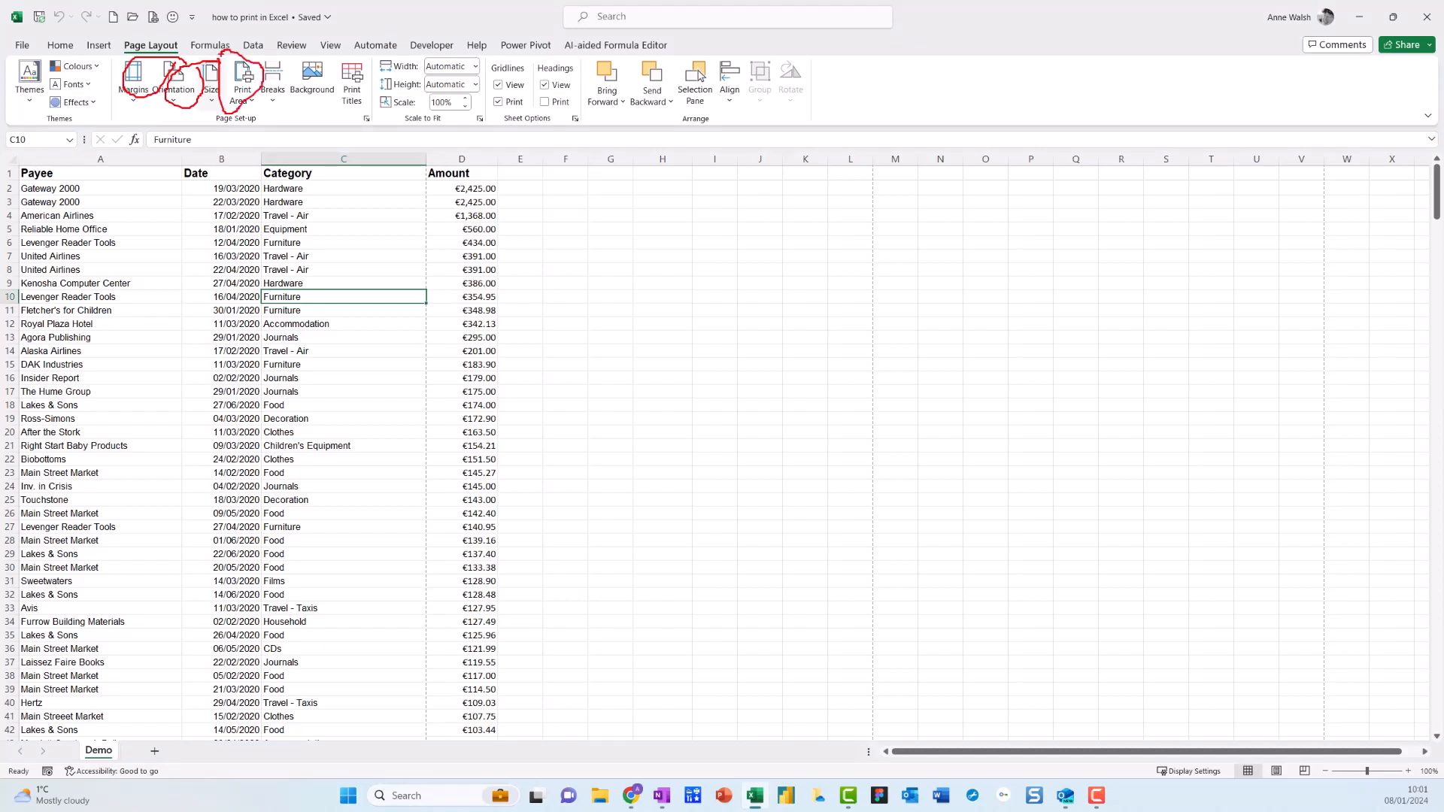
# Check the Demo sheet's print settings and preview once more, and go back to the worksheet.
pyautogui.press('Escape')
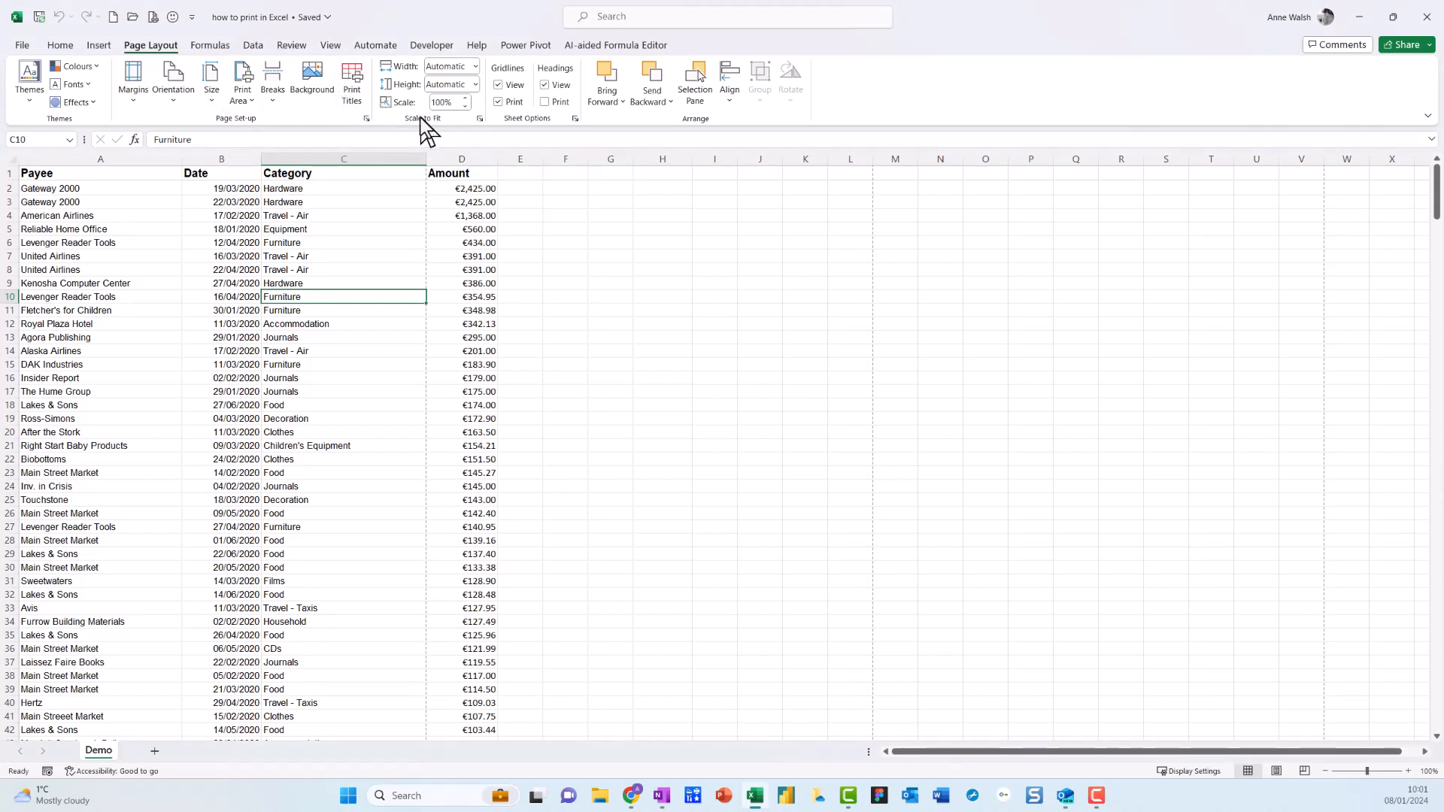
pyautogui.click(26, 51)
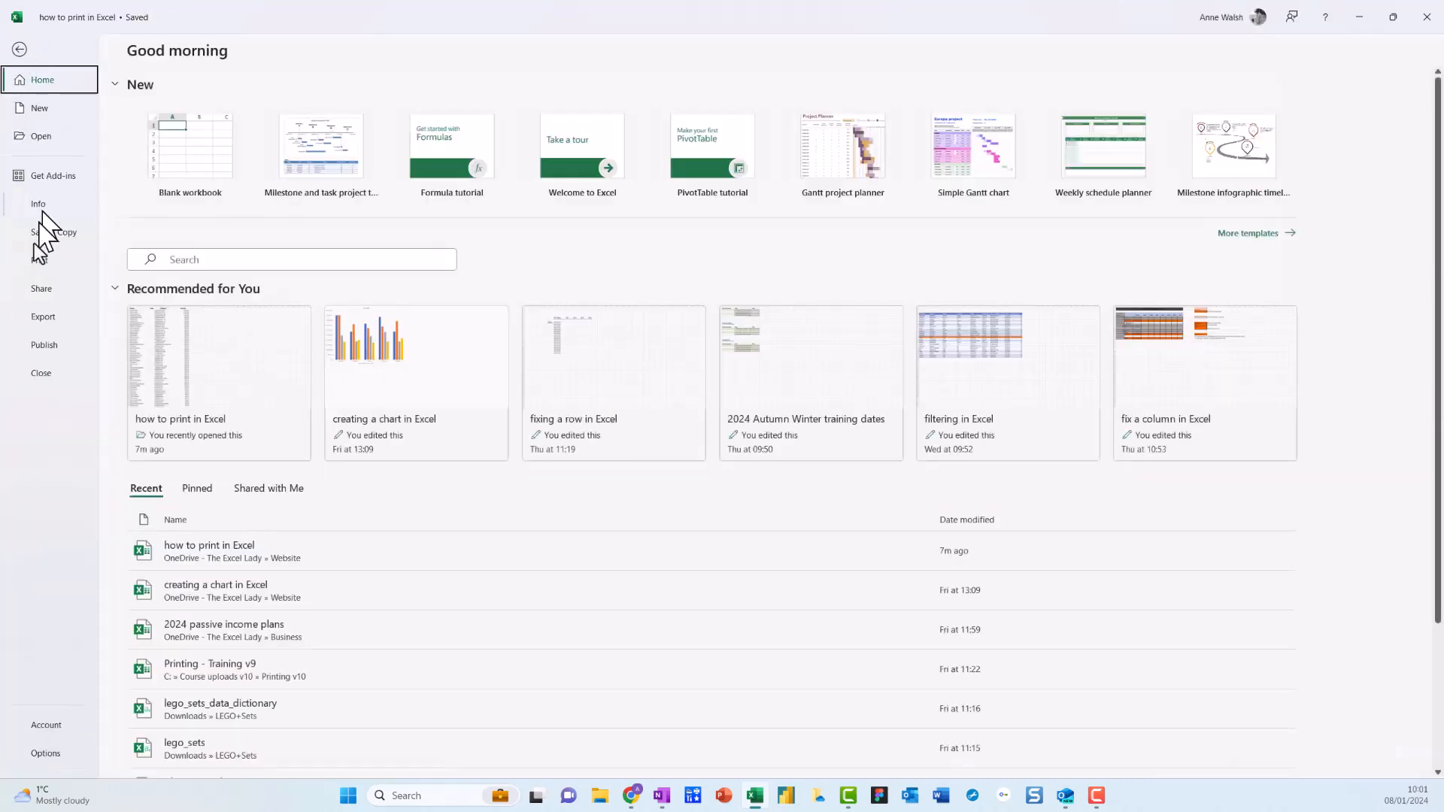
pyautogui.click(33, 263)
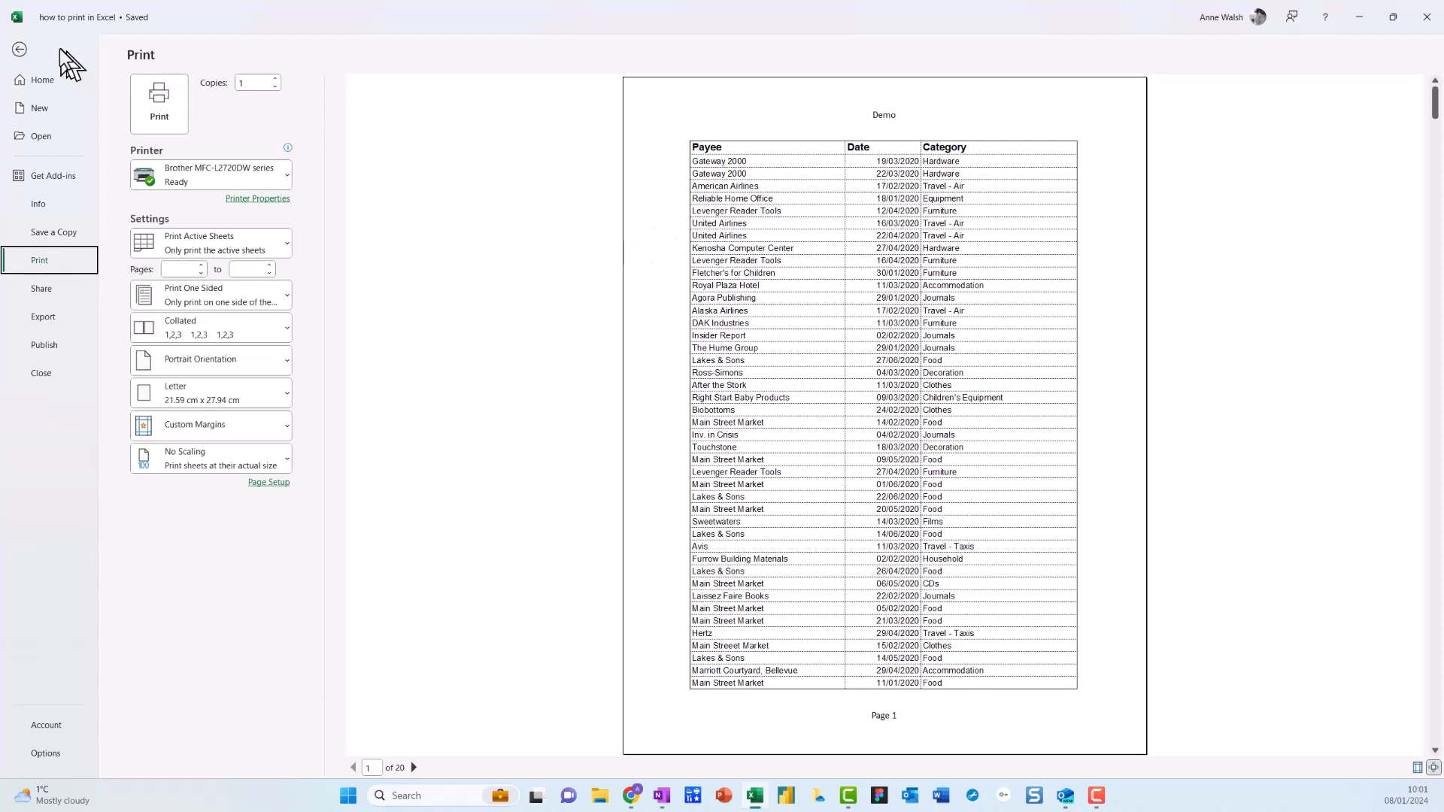
pyautogui.click(20, 50)
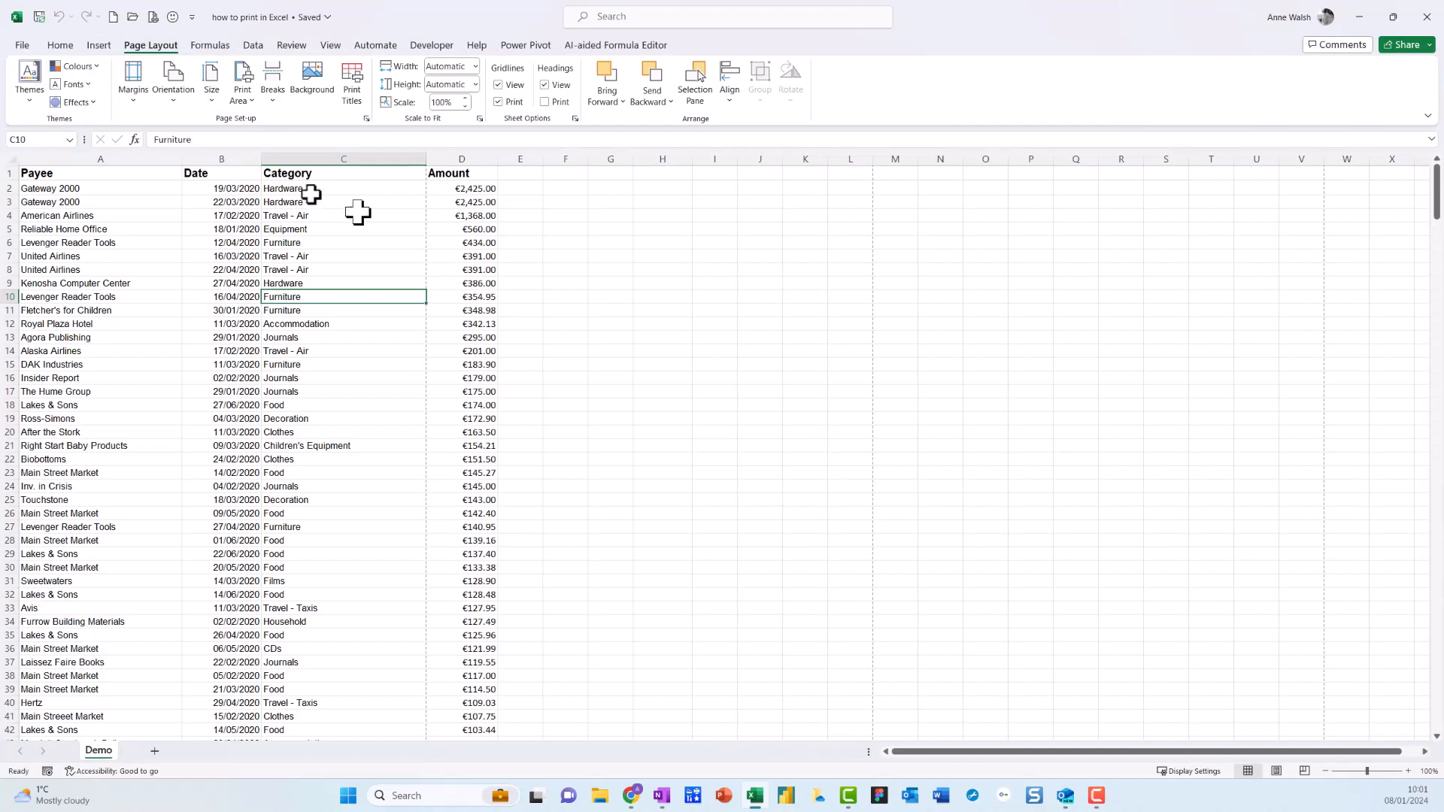
# Open the print preview and examine the pages one by one up to page 14 to see how the columns are split.
pyautogui.click(22, 46)
pyautogui.click(47, 260)
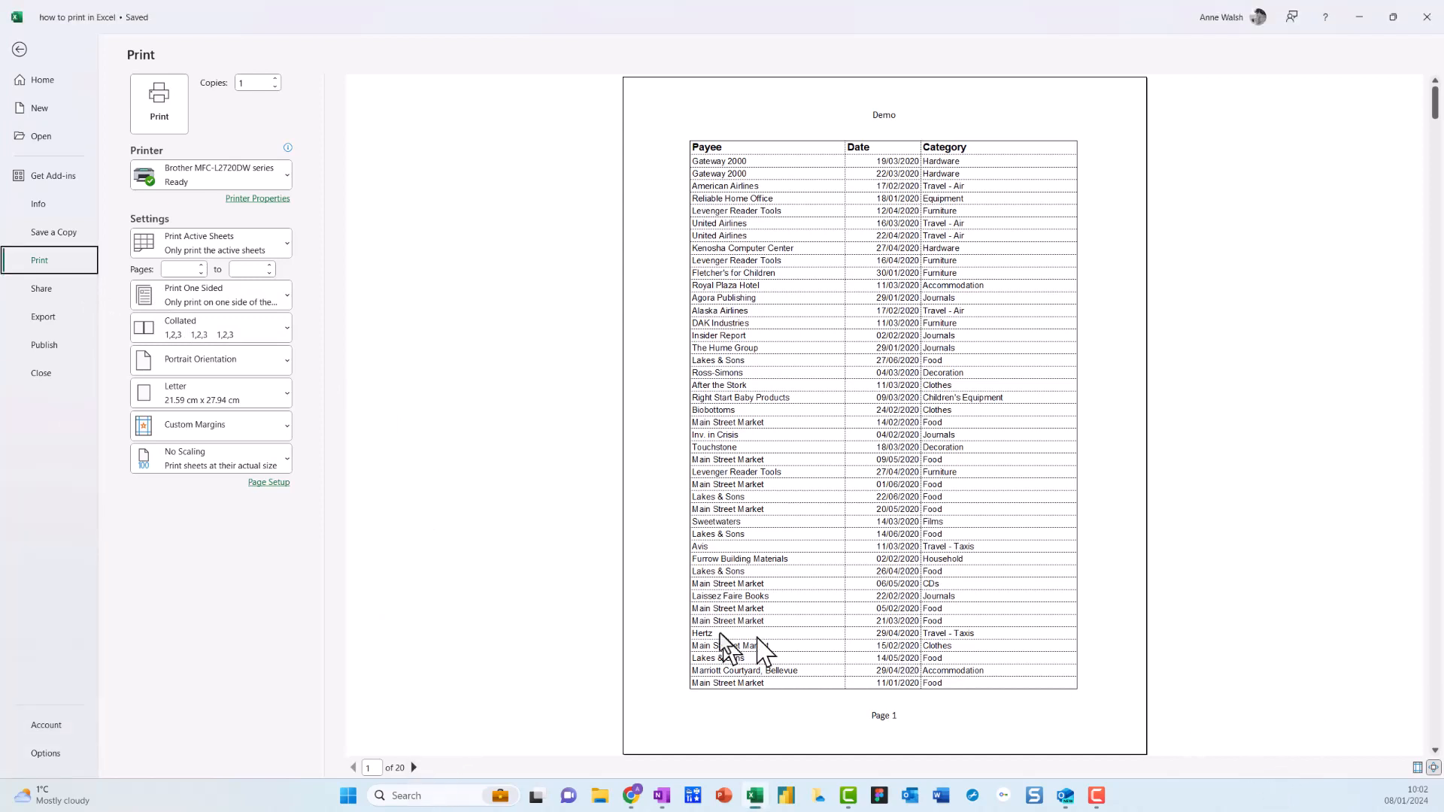
pyautogui.hotkey('ctrl', '2')
pyautogui.moveTo(443, 610)
pyautogui.mouseDown()
pyautogui.moveTo(387, 782)
pyautogui.moveTo(430, 628)
pyautogui.mouseUp()
pyautogui.press('Escape')
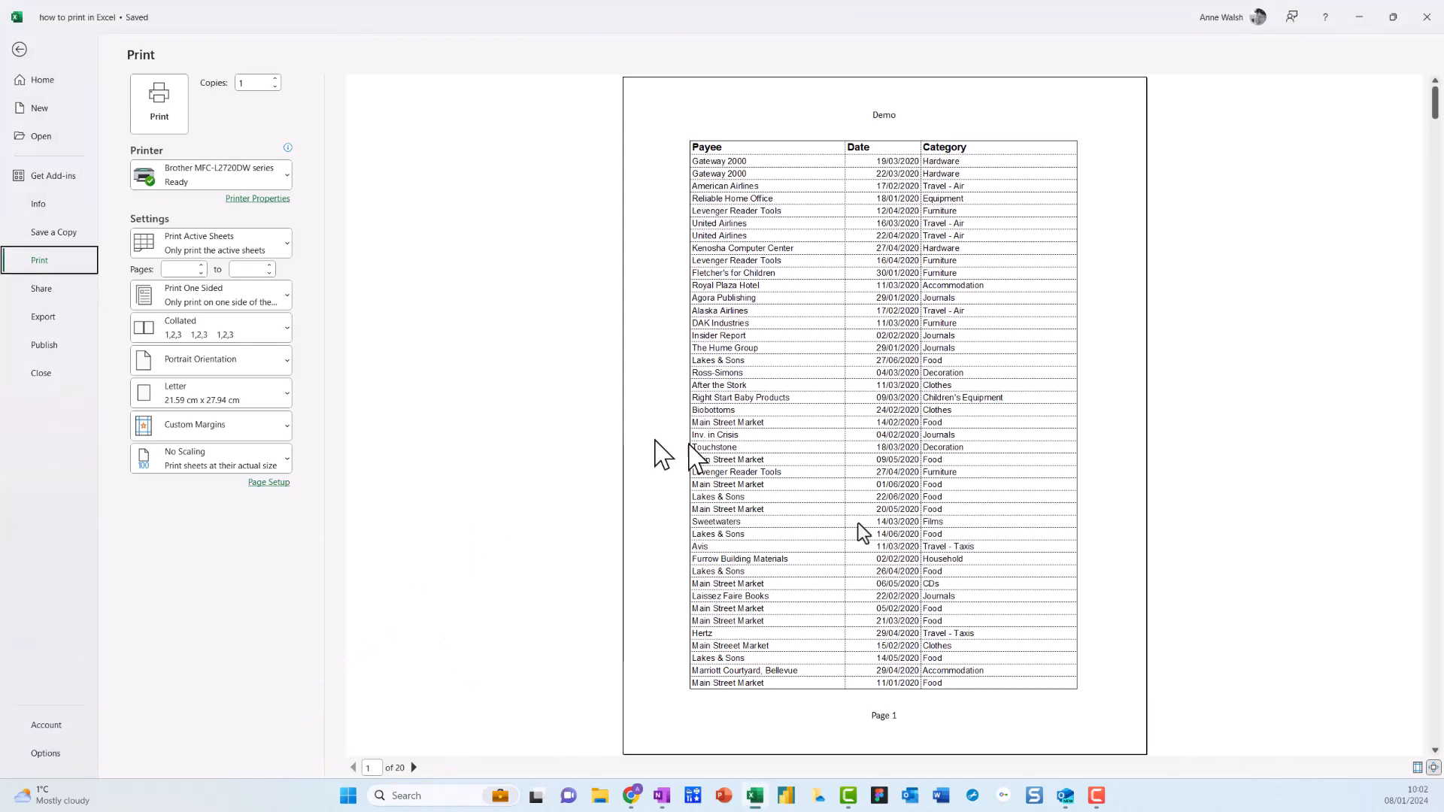
pyautogui.click(414, 767)
pyautogui.click(414, 767)
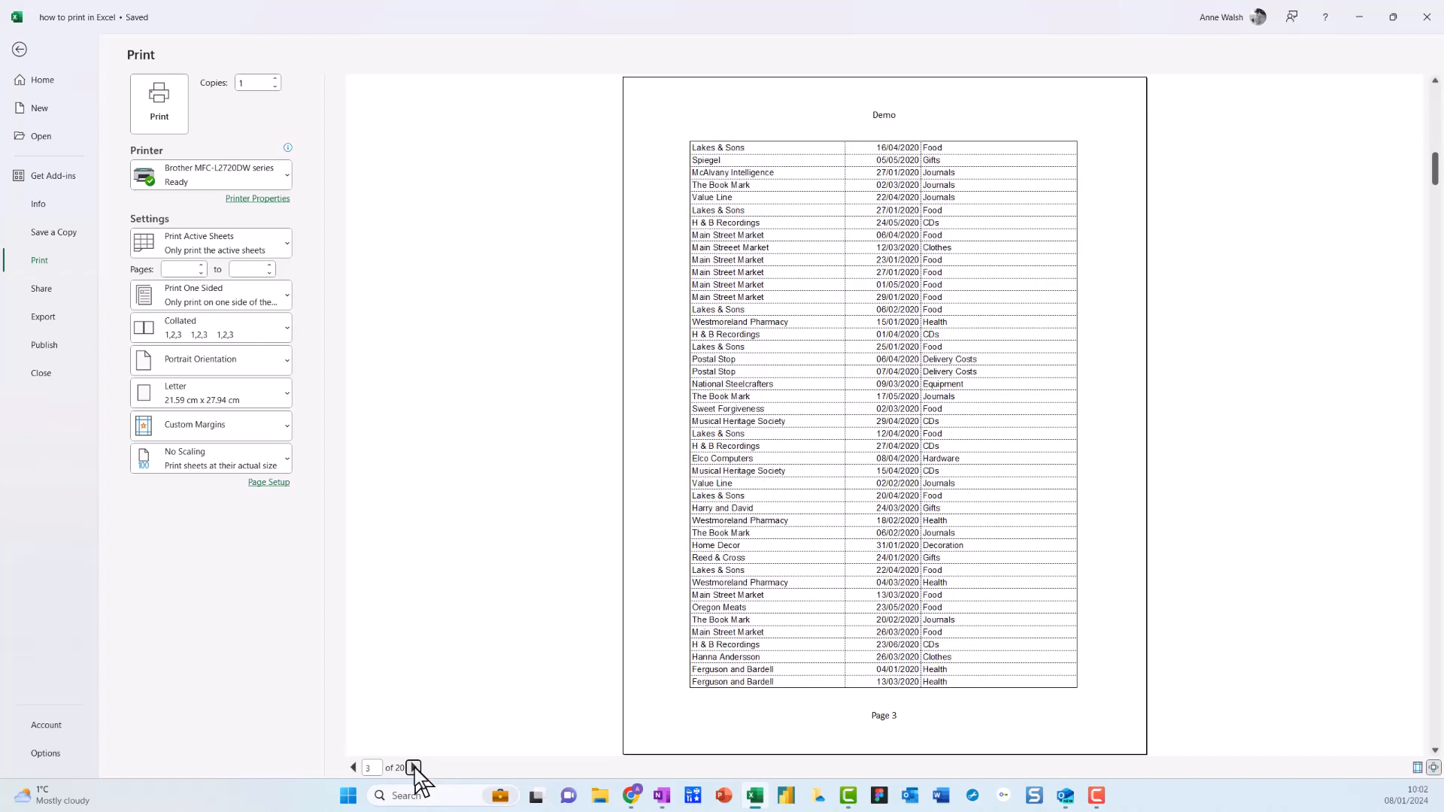
pyautogui.click(413, 768)
pyautogui.click(415, 767)
pyautogui.click(414, 767)
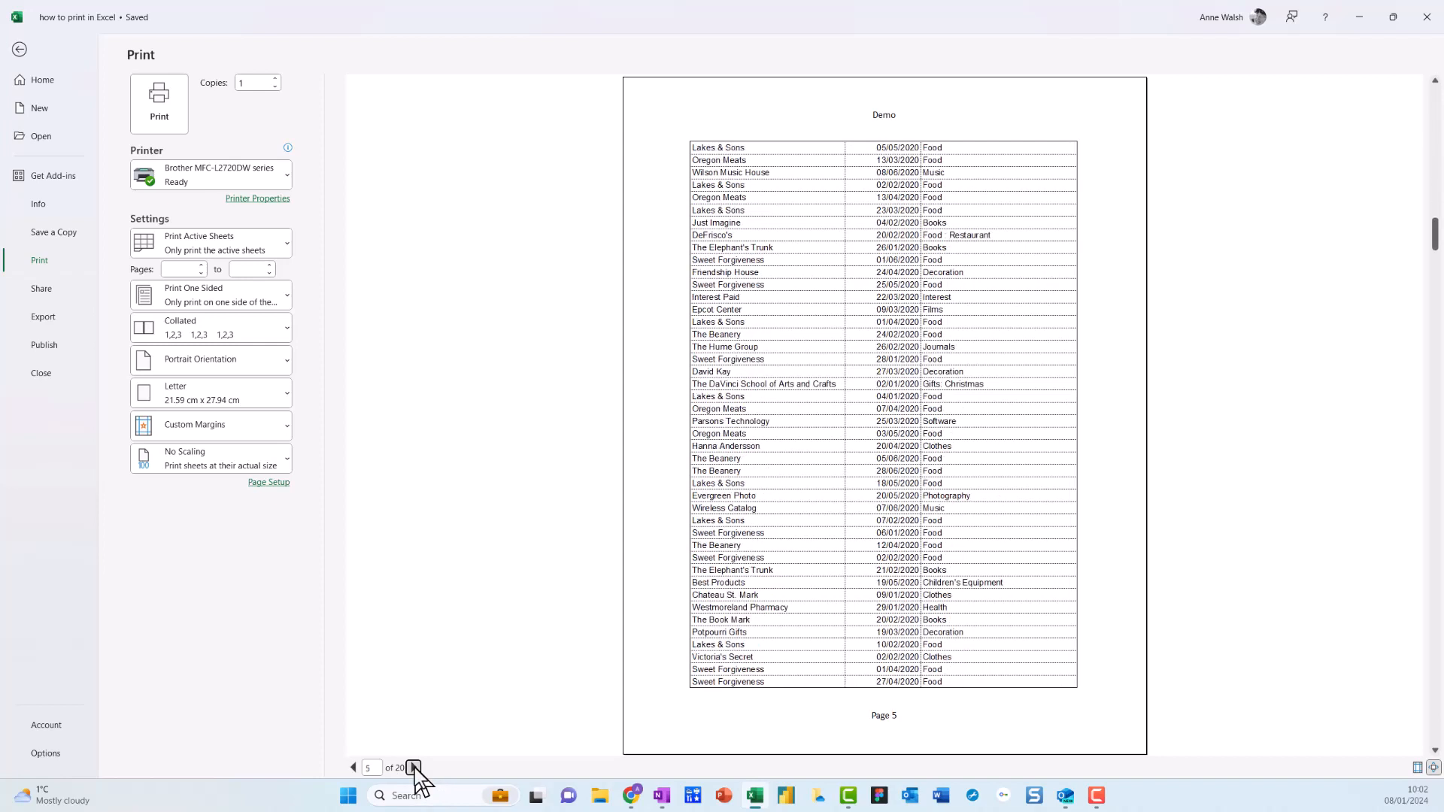
pyautogui.click(414, 768)
pyautogui.click(415, 767)
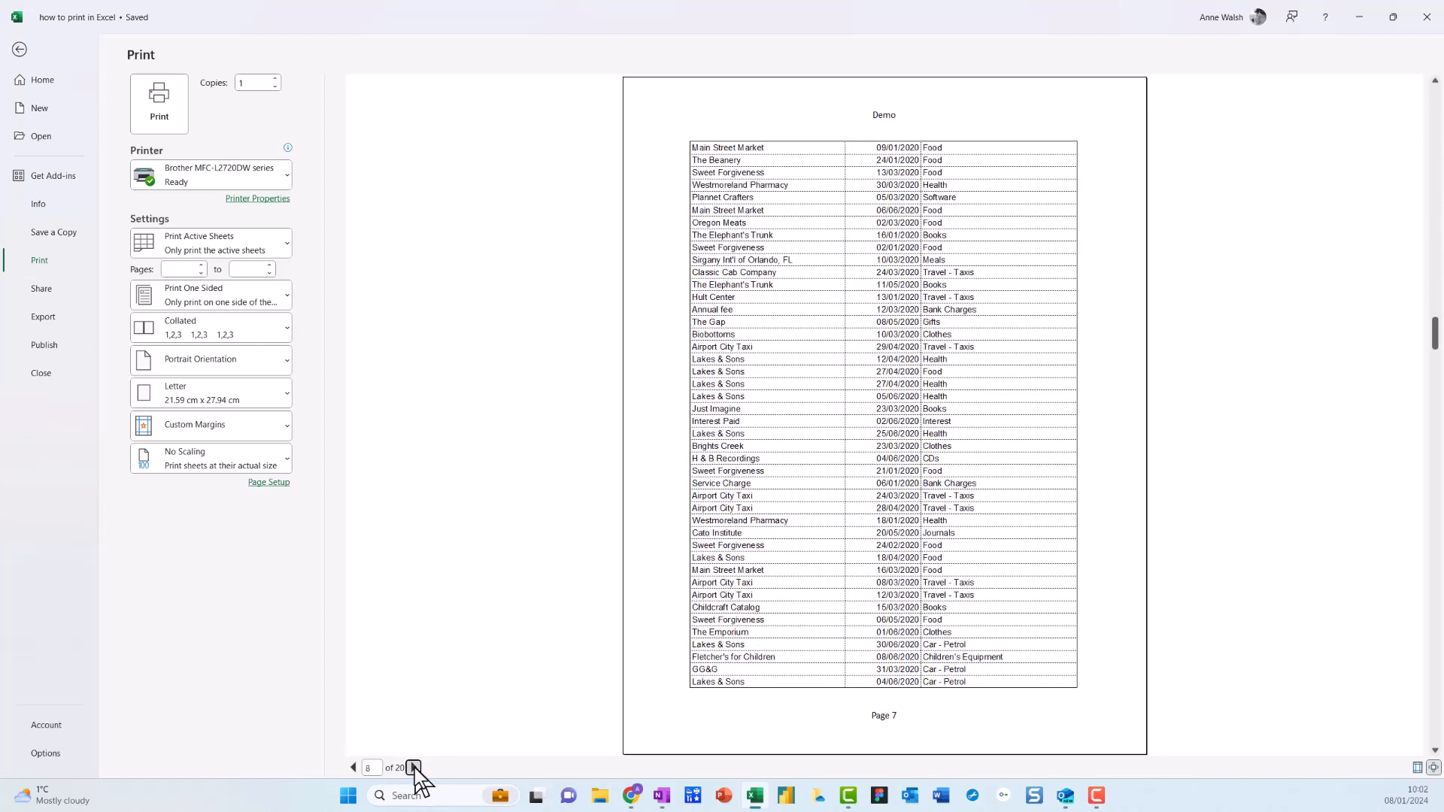
pyautogui.click(415, 768)
pyautogui.click(415, 768)
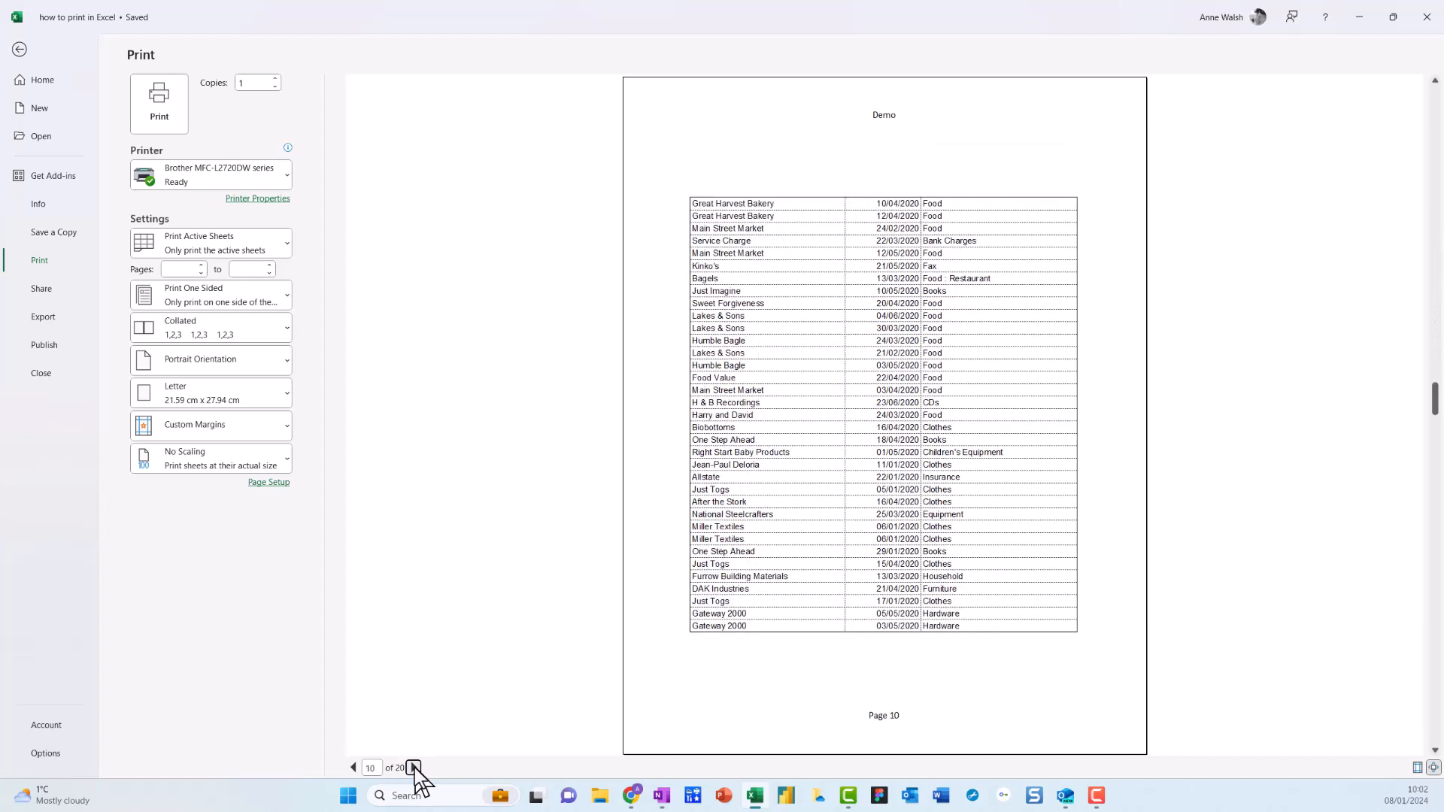
pyautogui.click(414, 767)
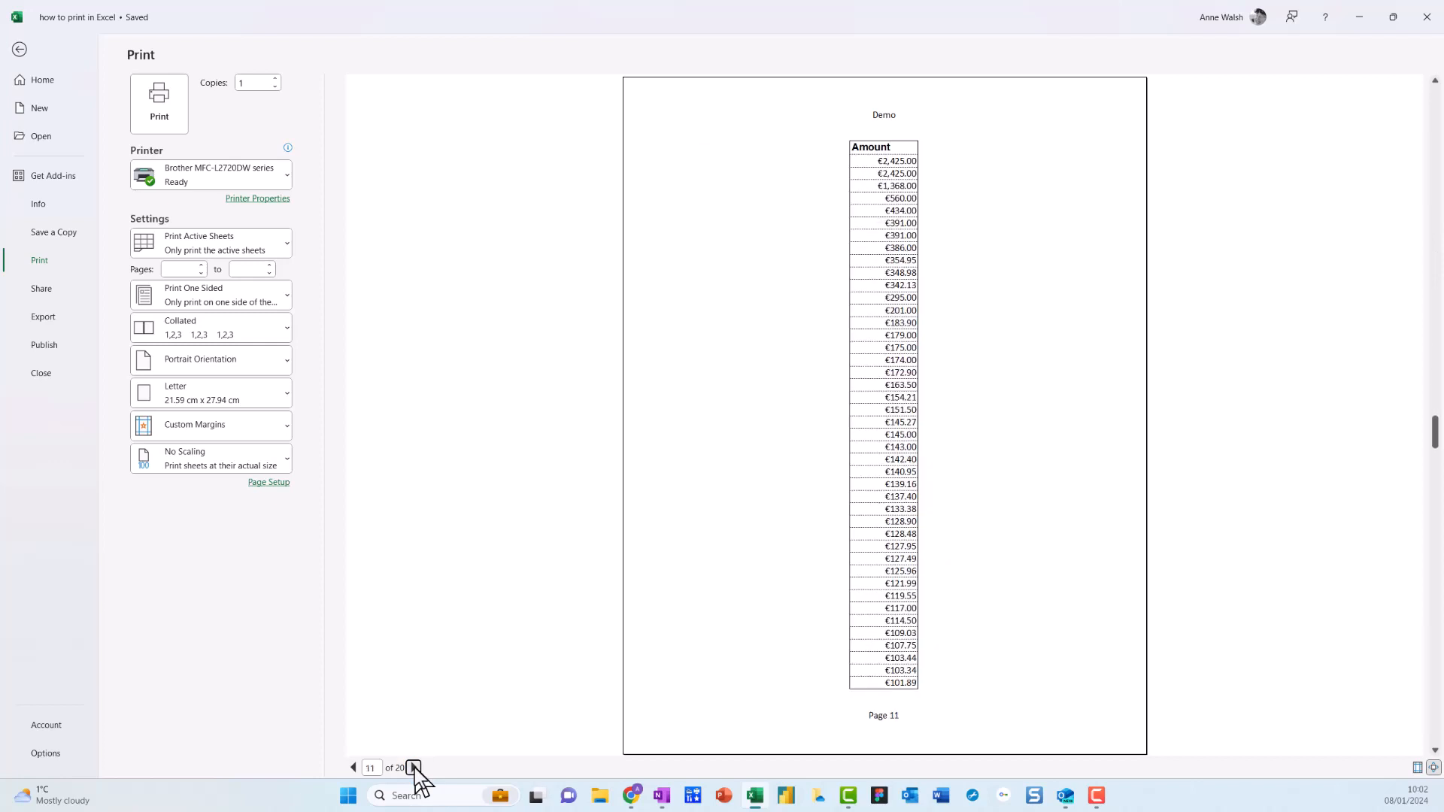
pyautogui.click(415, 768)
pyautogui.click(414, 768)
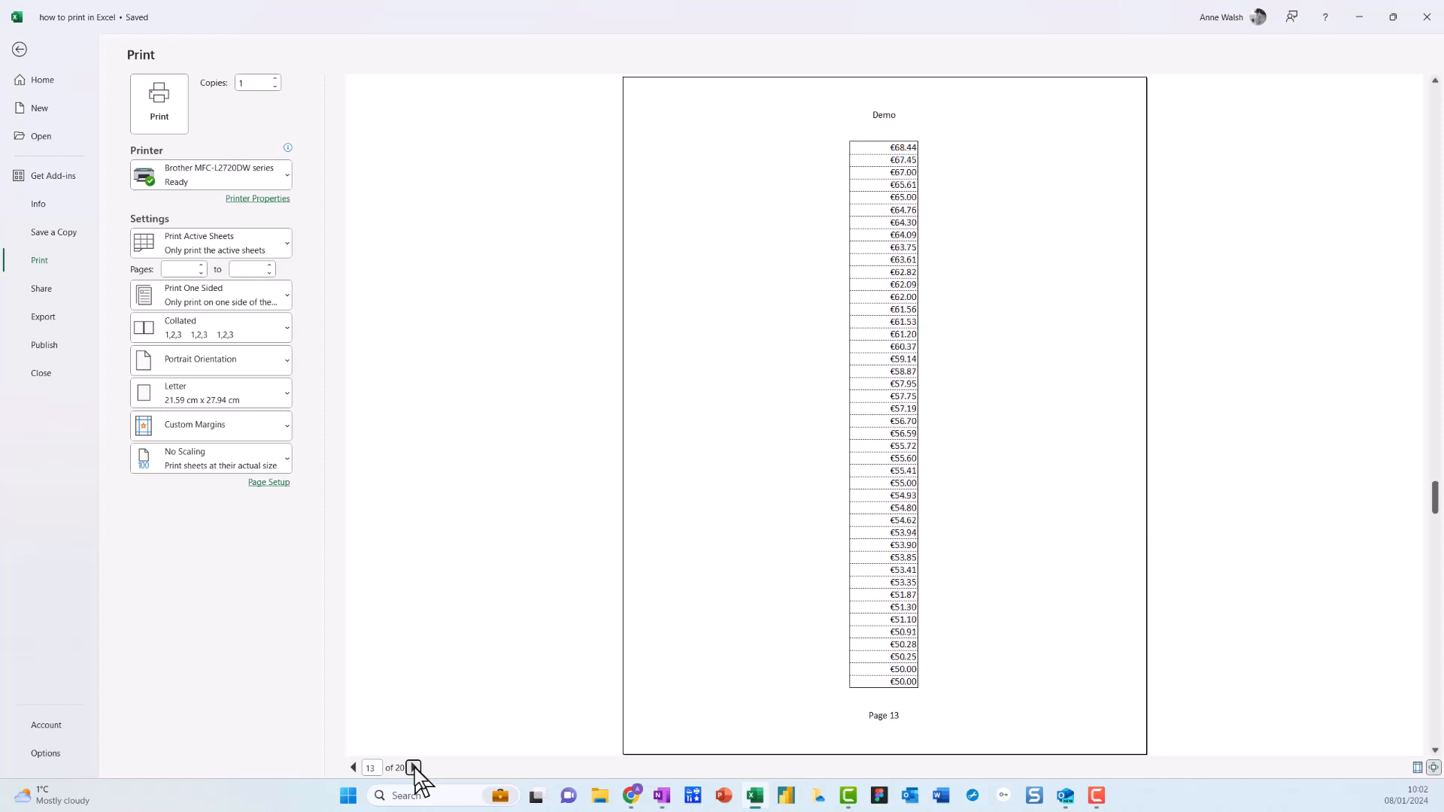
pyautogui.click(413, 768)
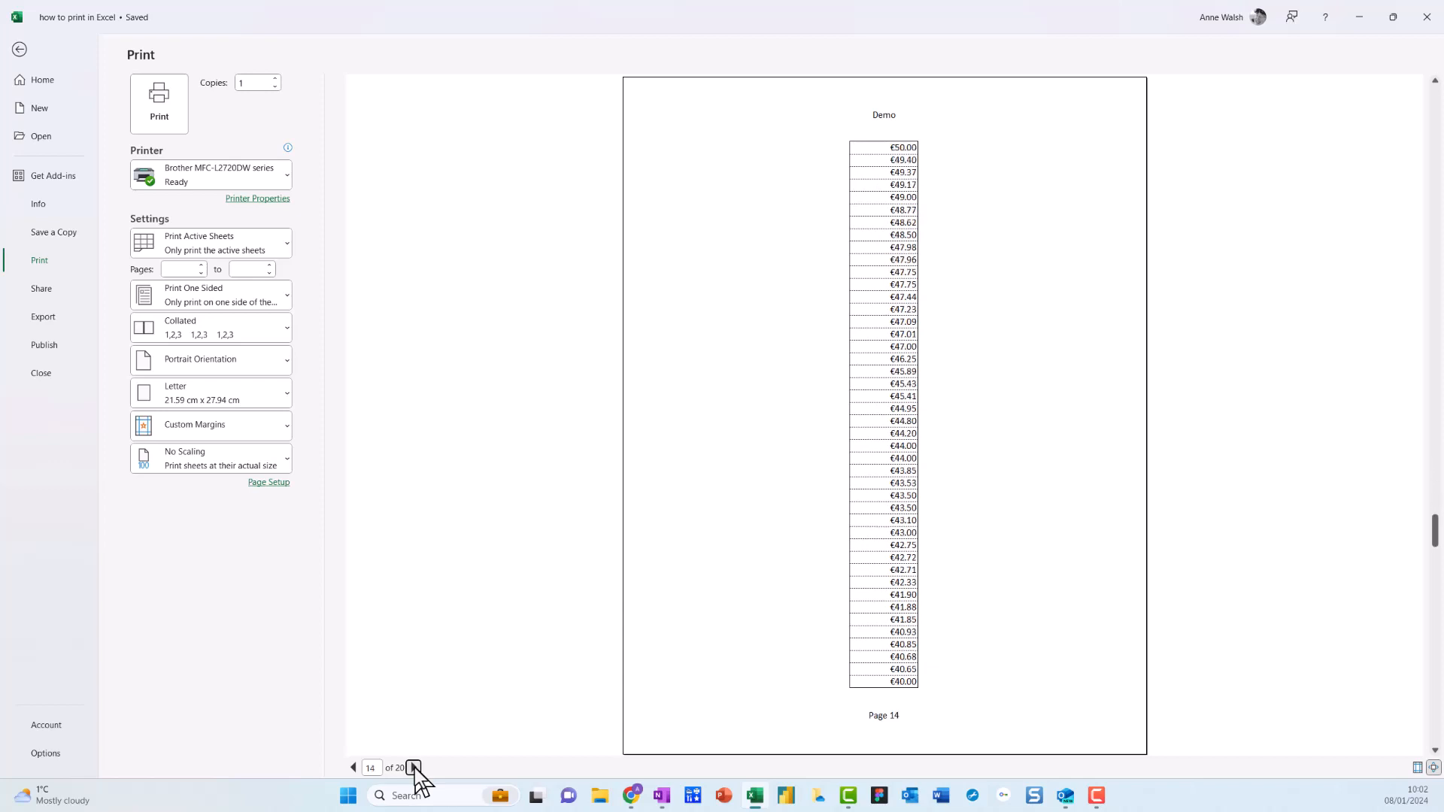
# Try the print scaling options Fit Sheet on One Page and Fit All Columns on One Page.
pyautogui.click(280, 457)
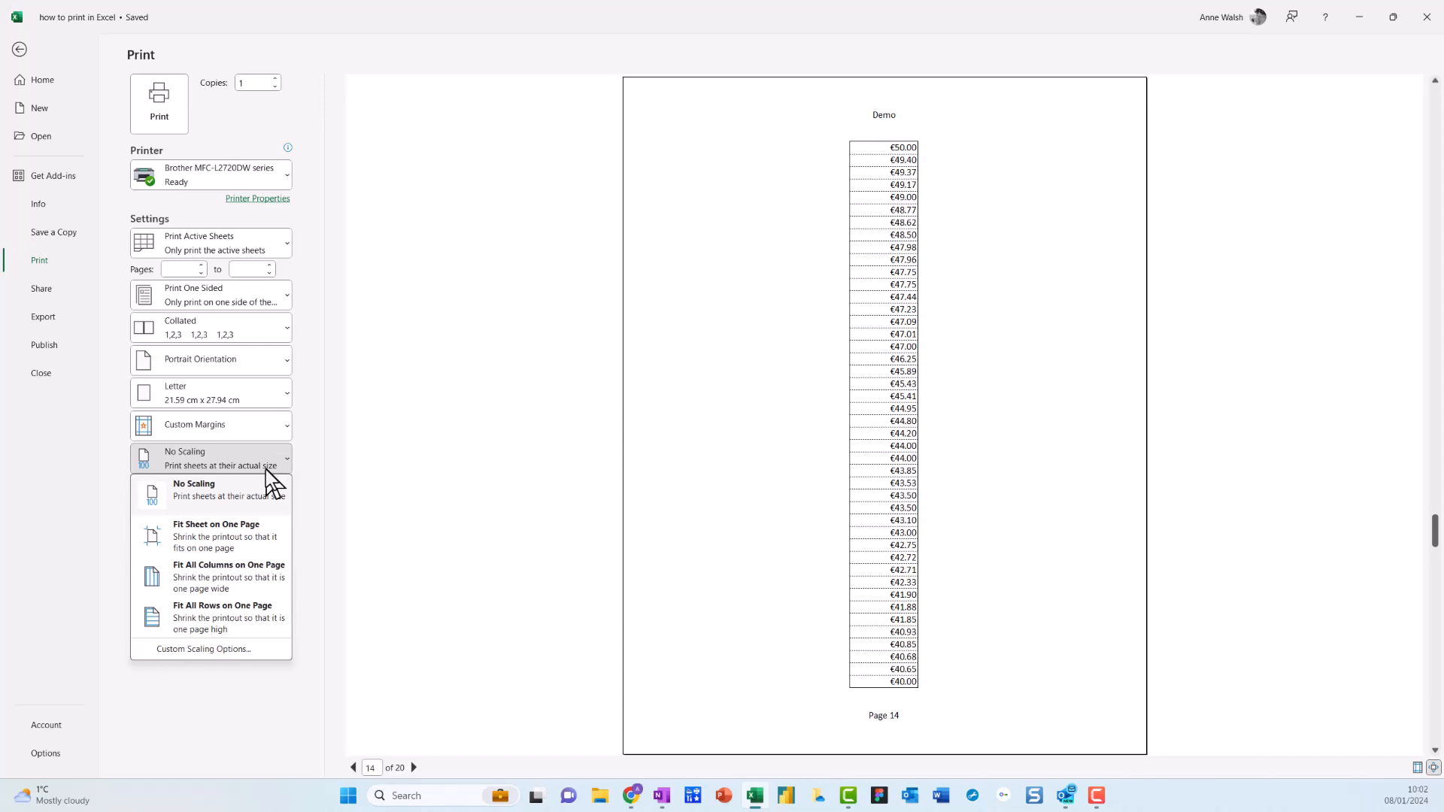
pyautogui.click(250, 536)
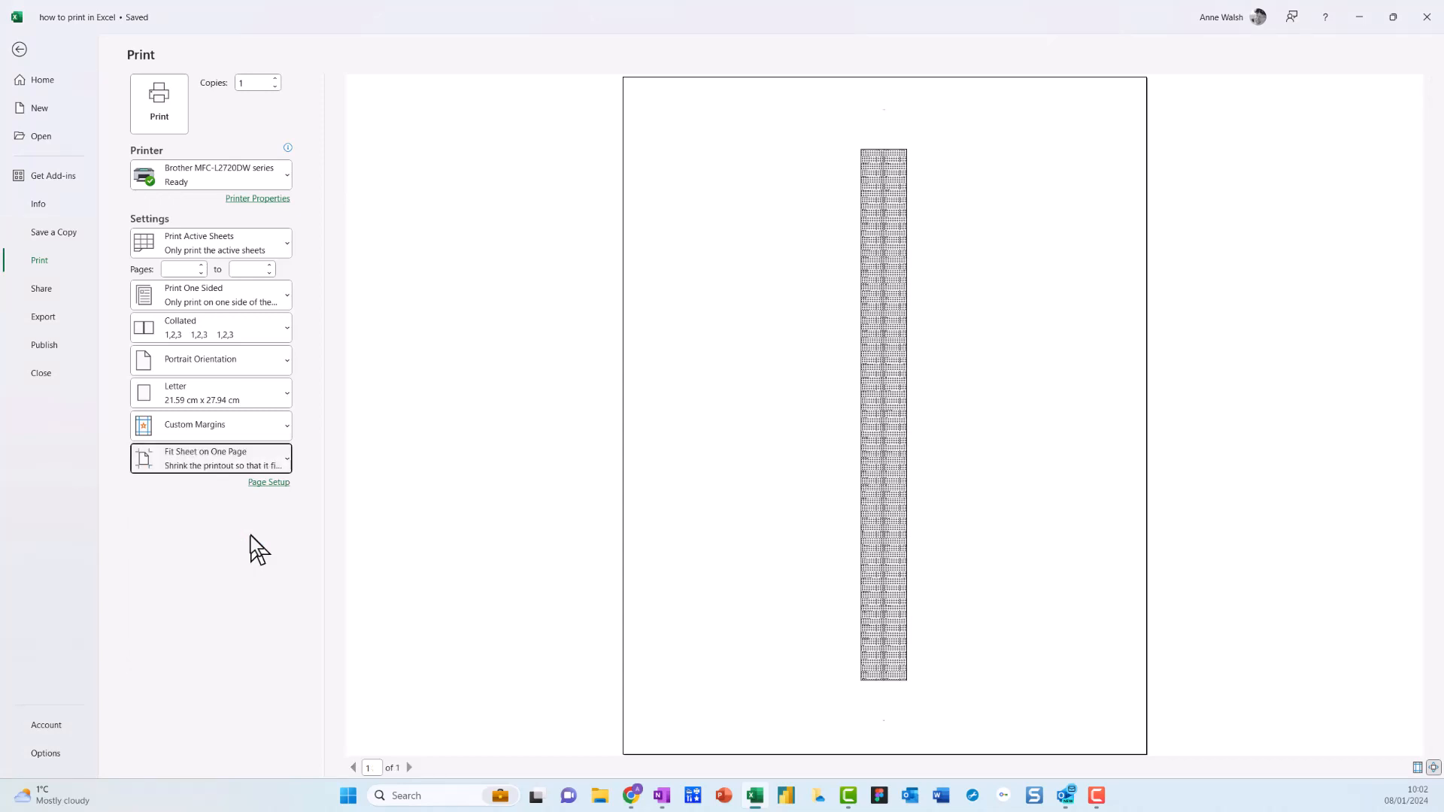
pyautogui.click(286, 462)
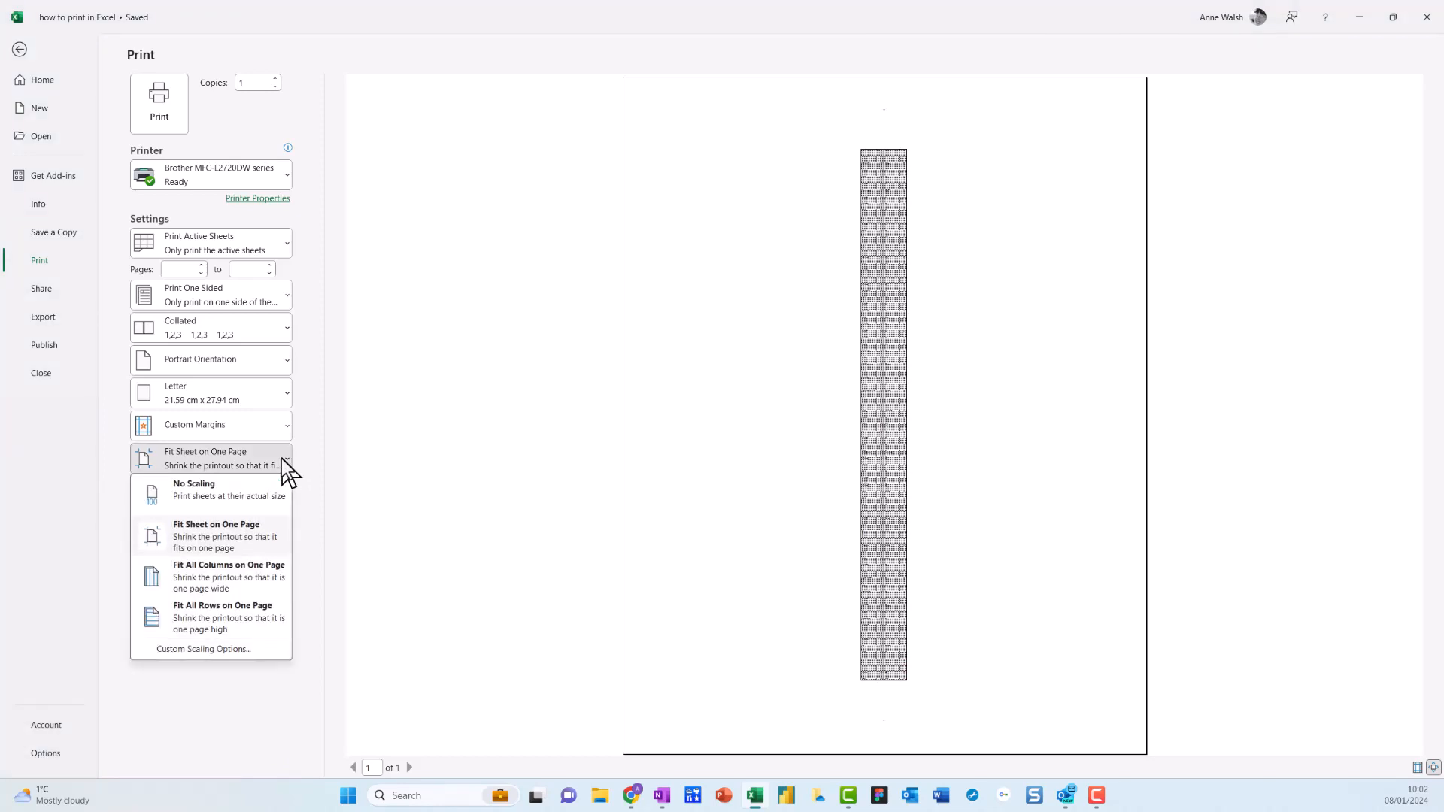
pyautogui.click(257, 584)
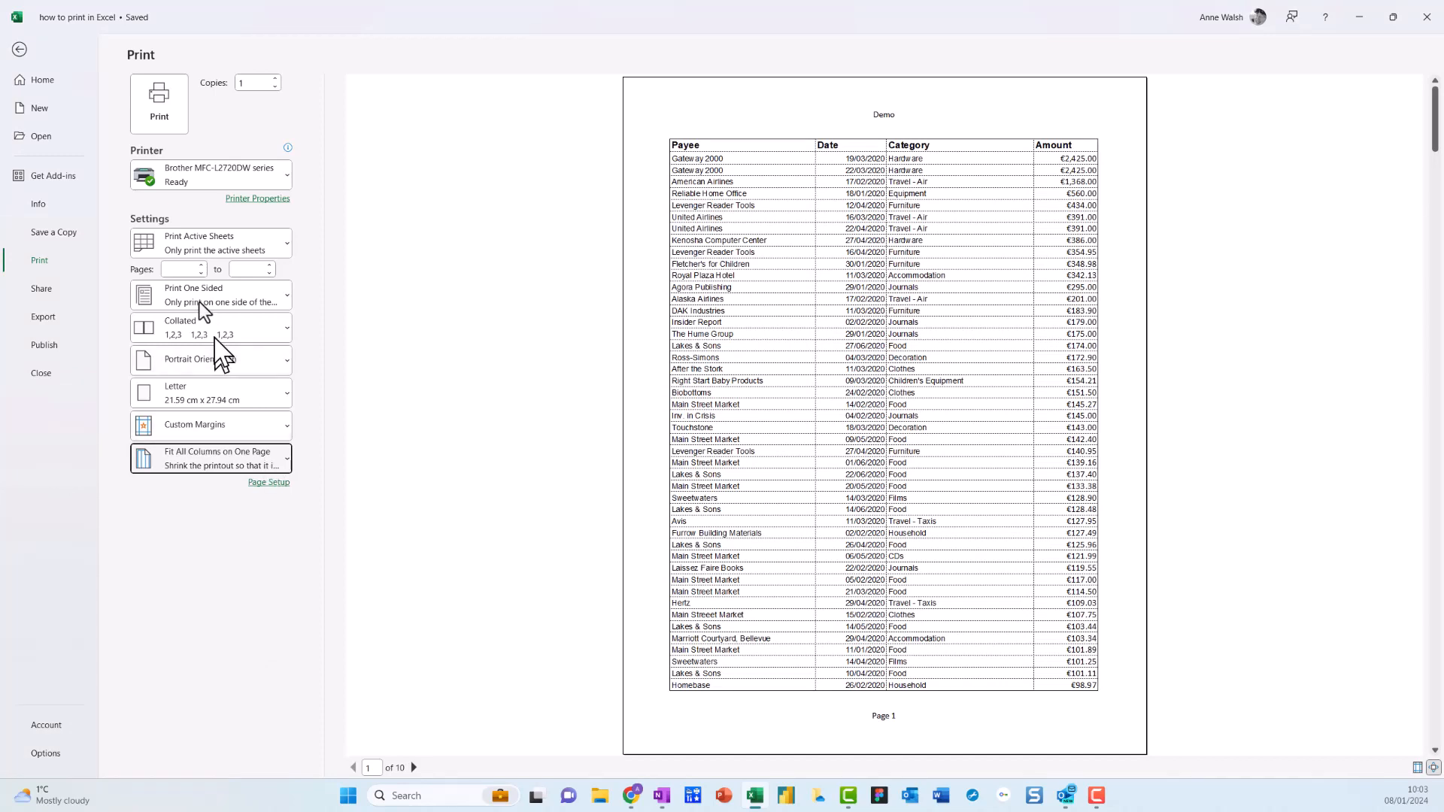
# Set the print scaling back to No Scaling and return to the worksheet.
pyautogui.click(286, 462)
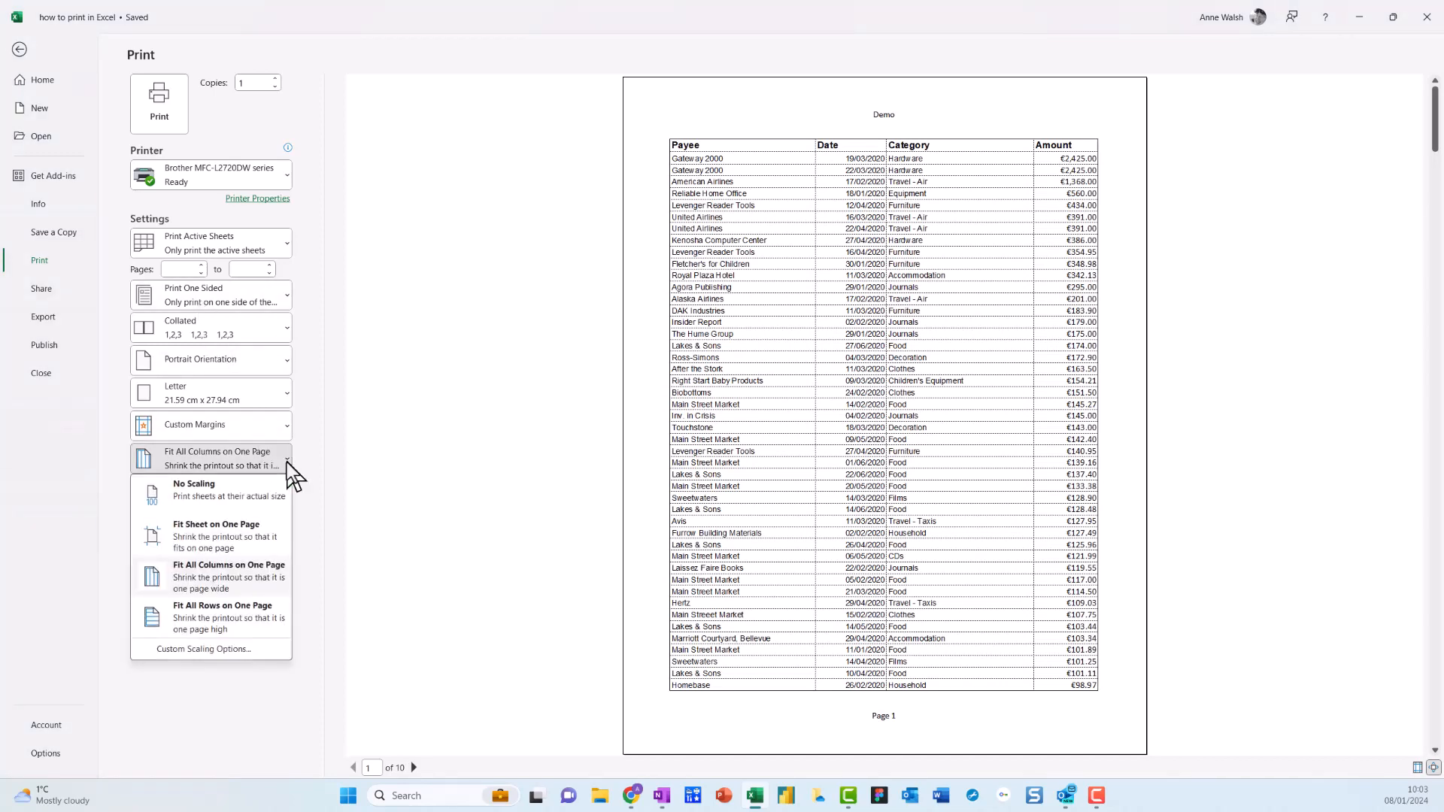
pyautogui.click(253, 496)
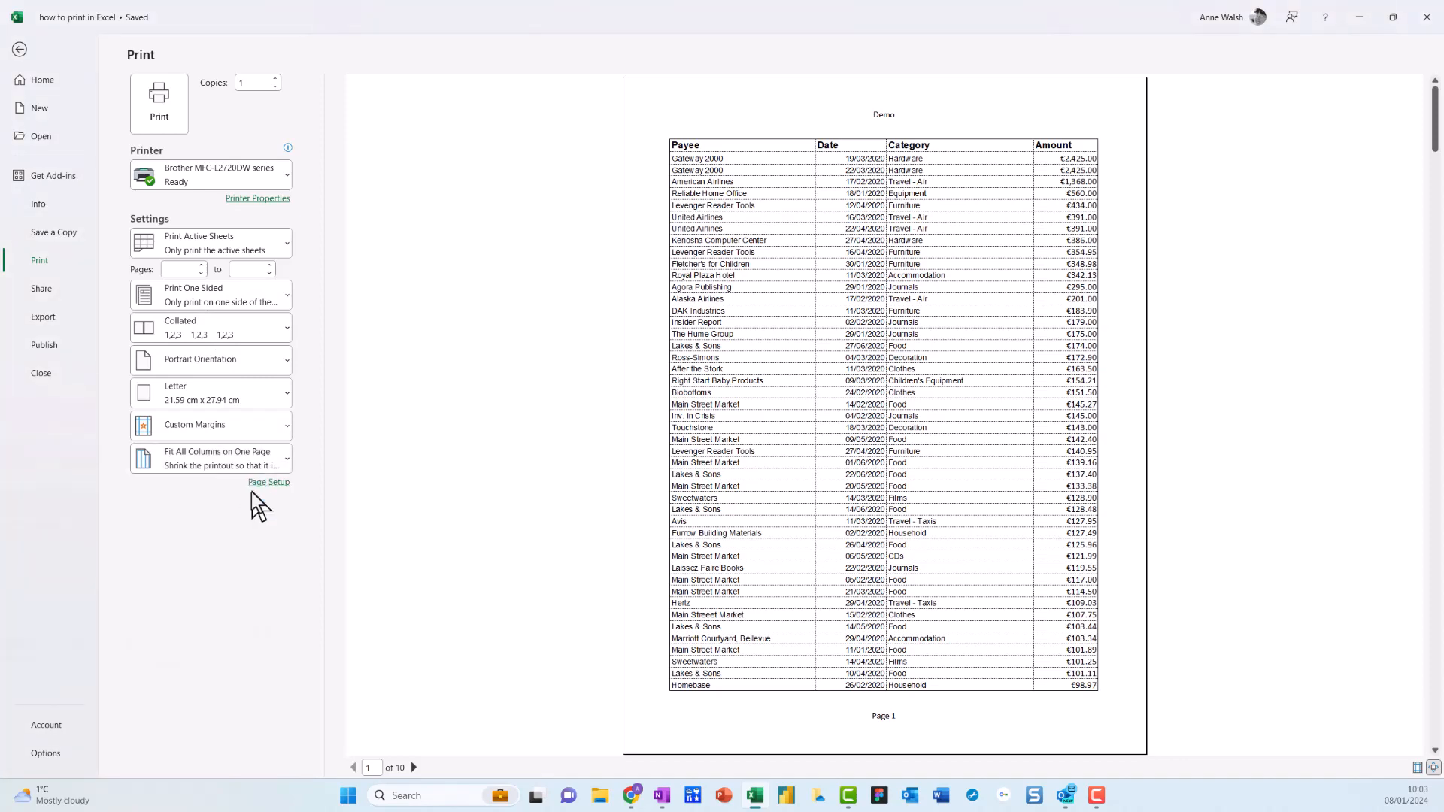
pyautogui.click(19, 52)
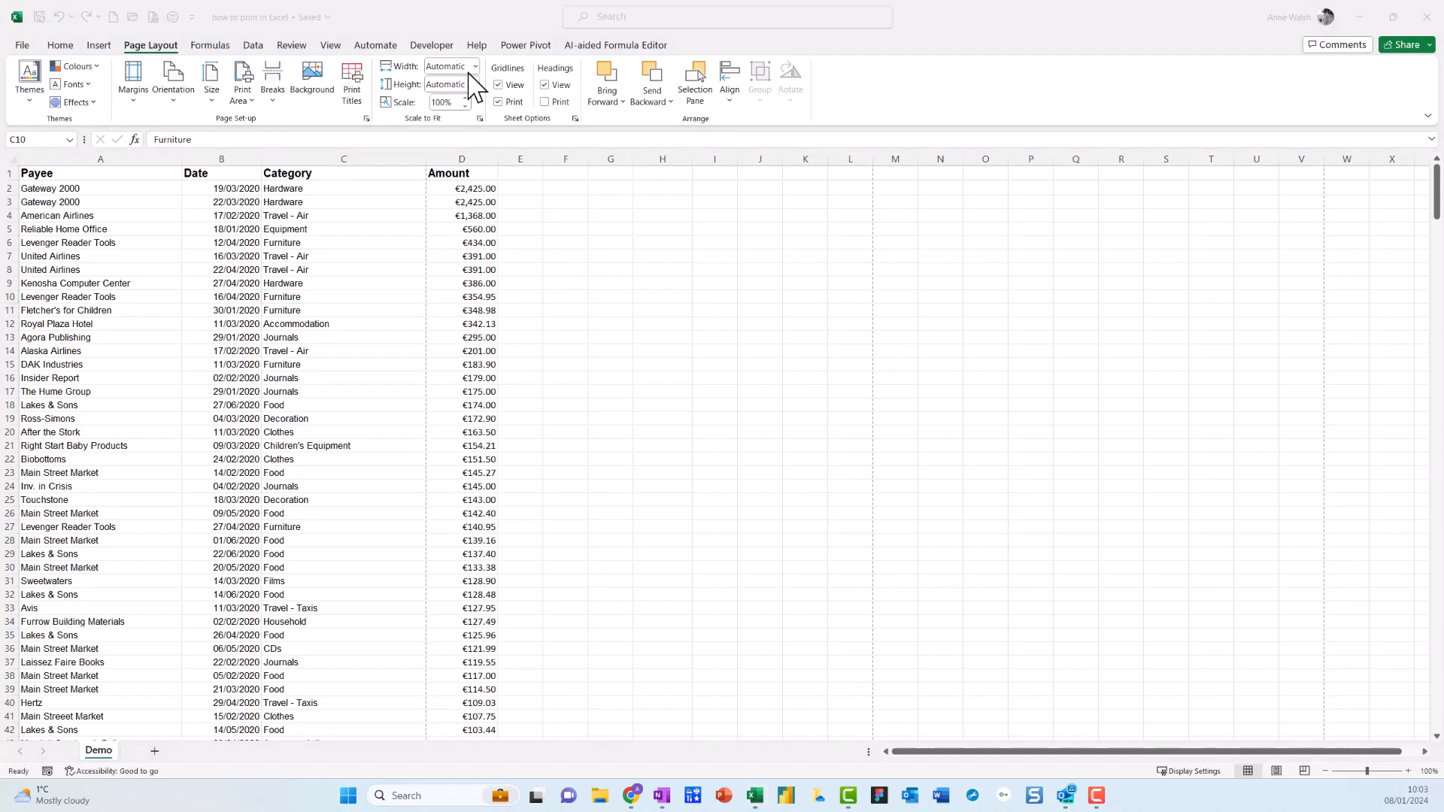
# Set the Demo sheet's Scale to Fit width to 1 page, keeping the height Automatic, and select cell C6.
pyautogui.click(475, 67)
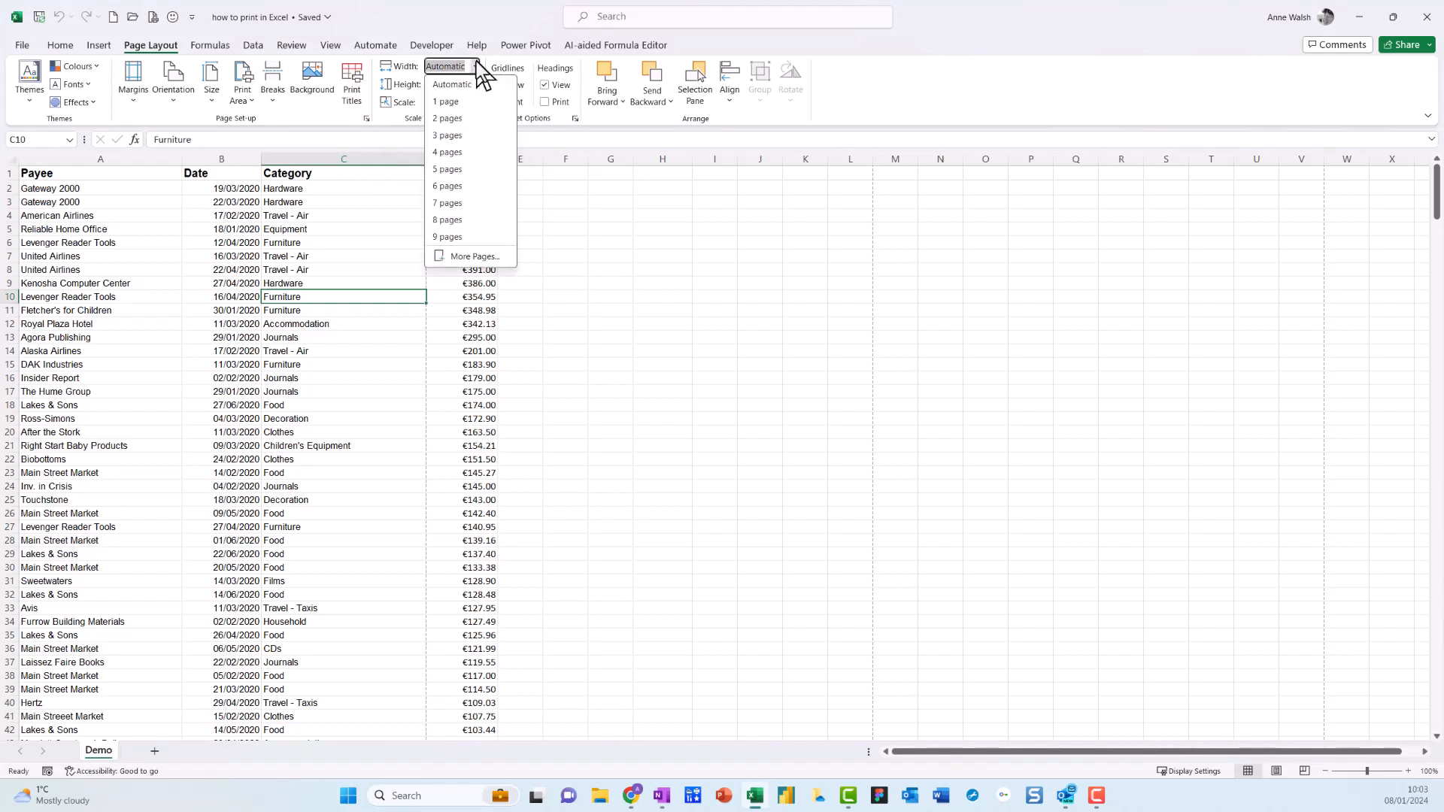
pyautogui.click(451, 103)
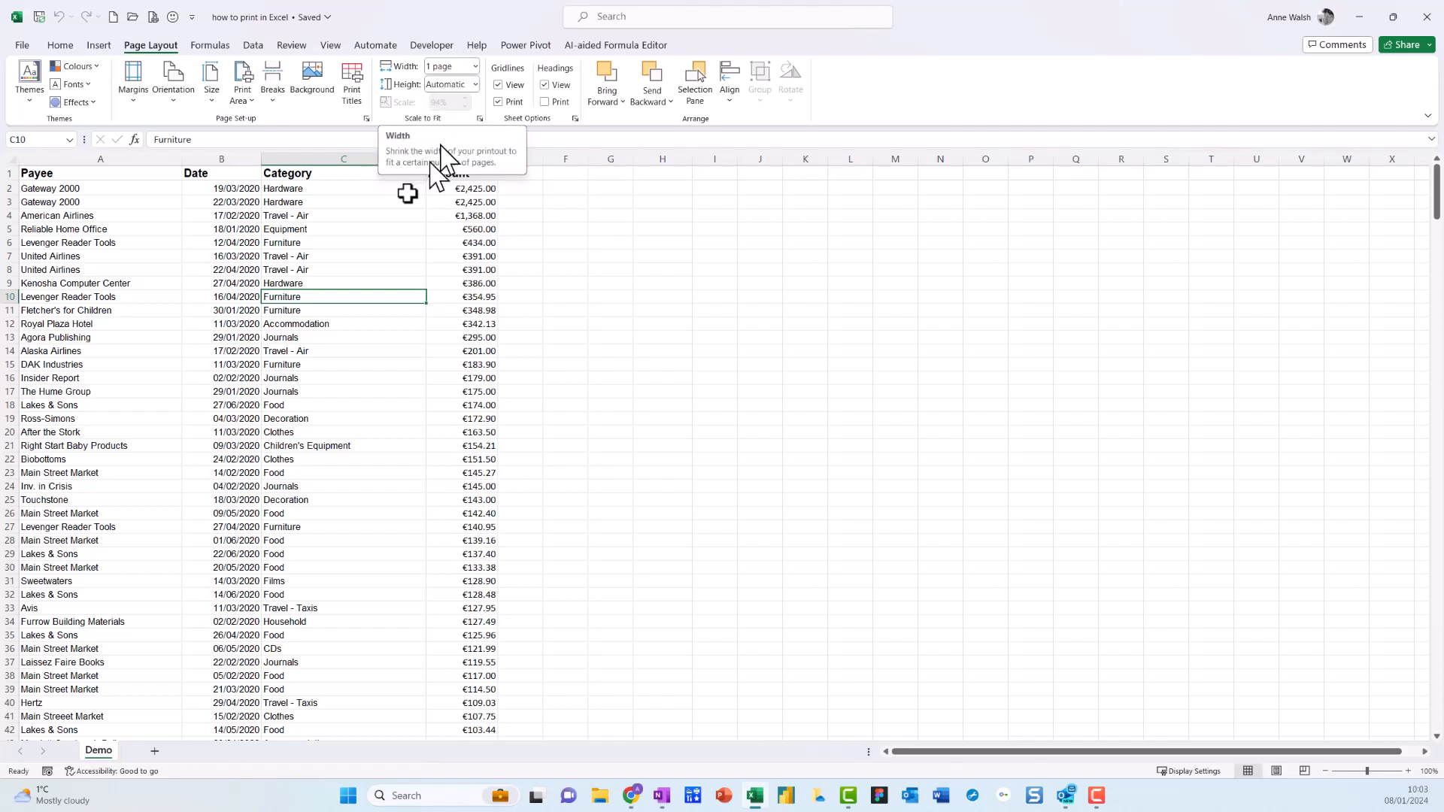
pyautogui.click(349, 242)
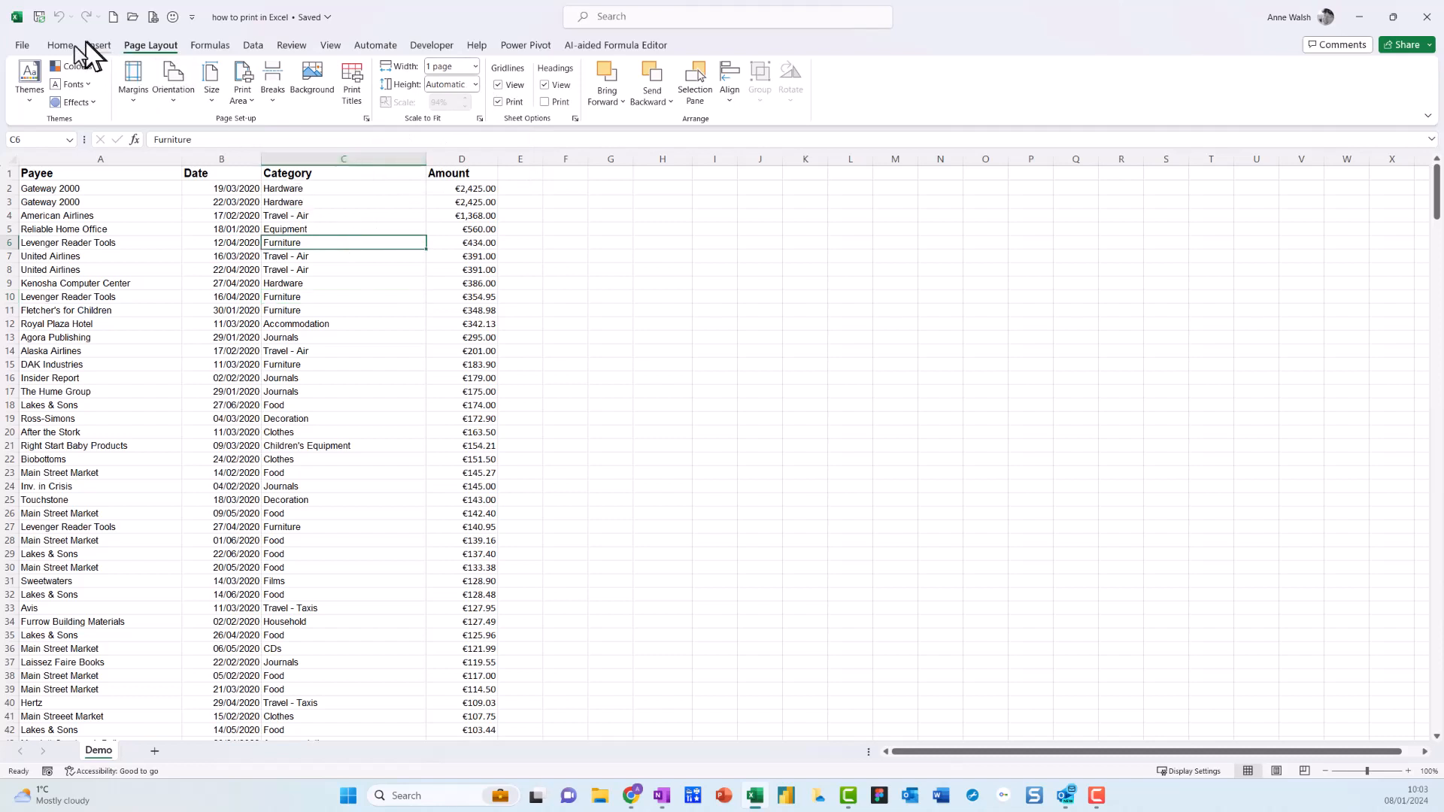
# Open the print preview, examine the pages through page 10 and back to page 7, and return to the worksheet.
pyautogui.click(22, 47)
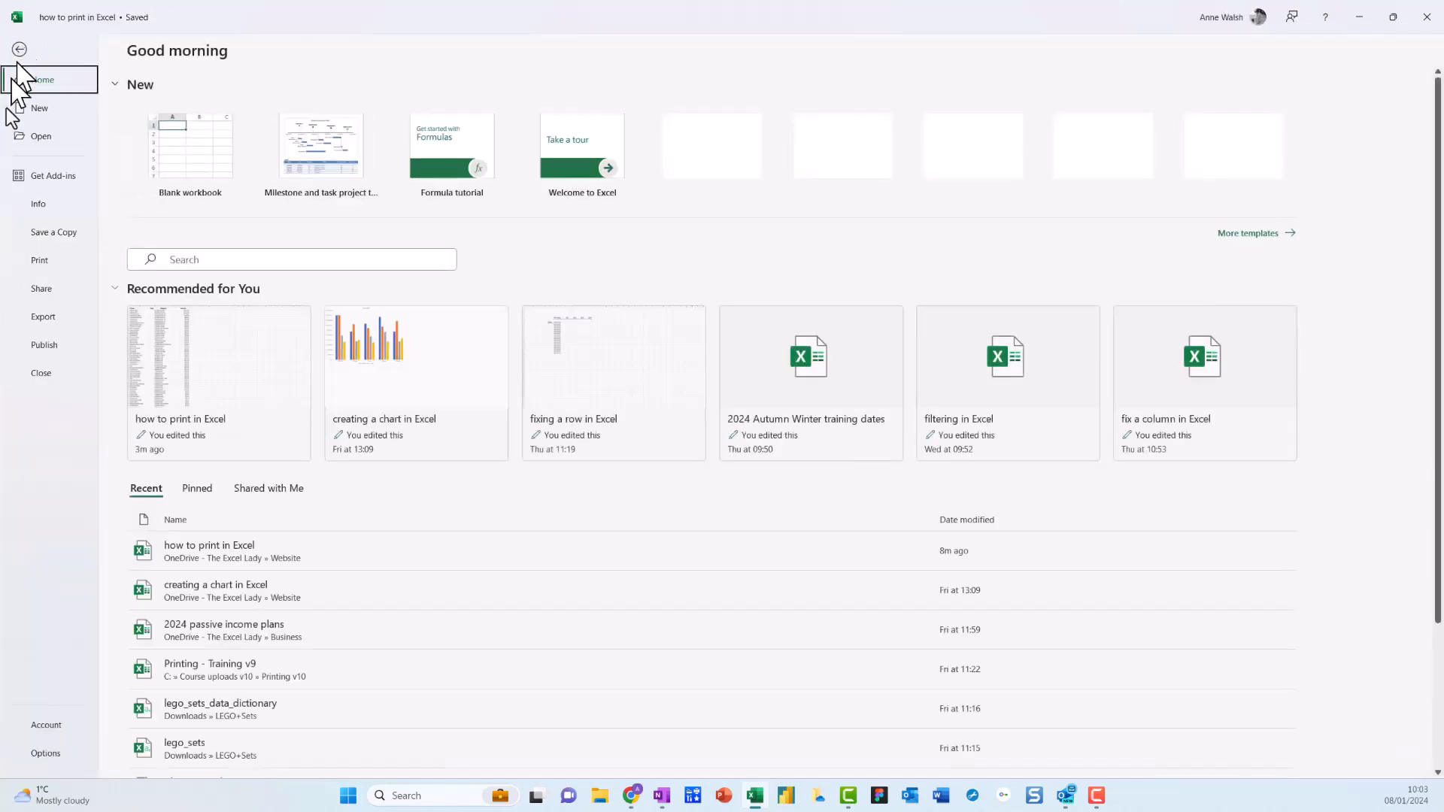
pyautogui.click(38, 262)
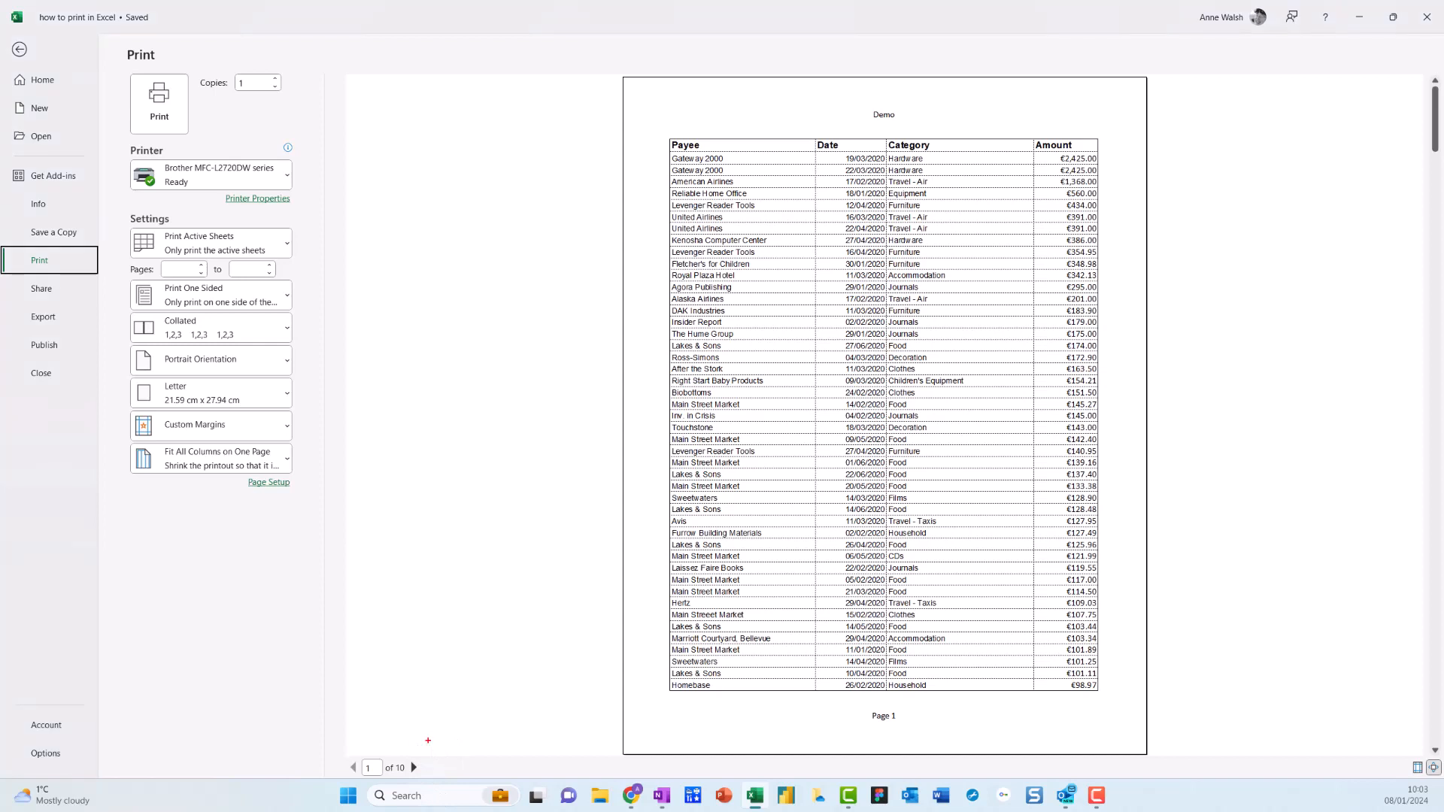
pyautogui.moveTo(428, 740)
pyautogui.mouseDown()
pyautogui.moveTo(352, 784)
pyautogui.moveTo(441, 738)
pyautogui.mouseUp()
pyautogui.press('Escape')
pyautogui.click(414, 767)
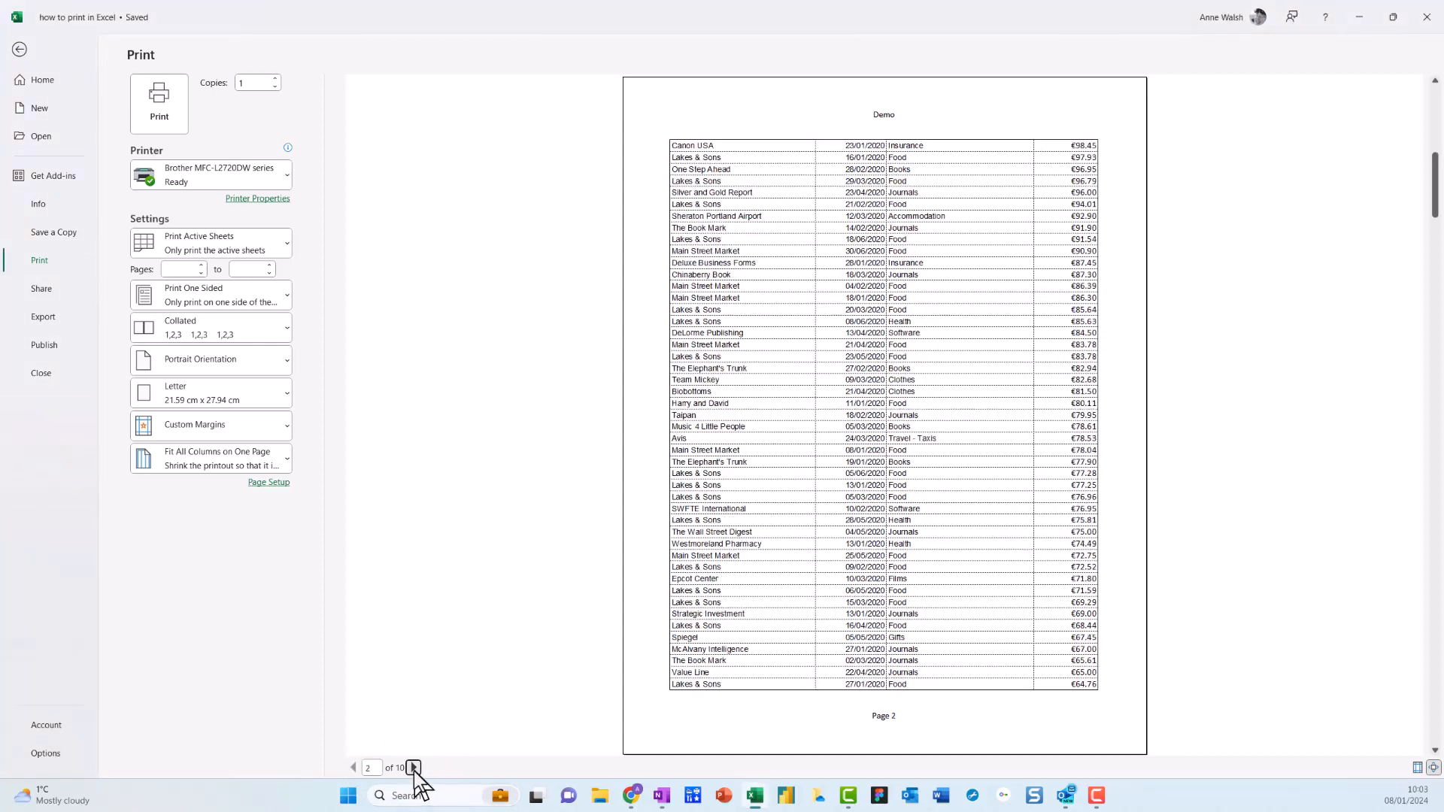
pyautogui.click(415, 767)
pyautogui.click(414, 768)
pyautogui.click(414, 768)
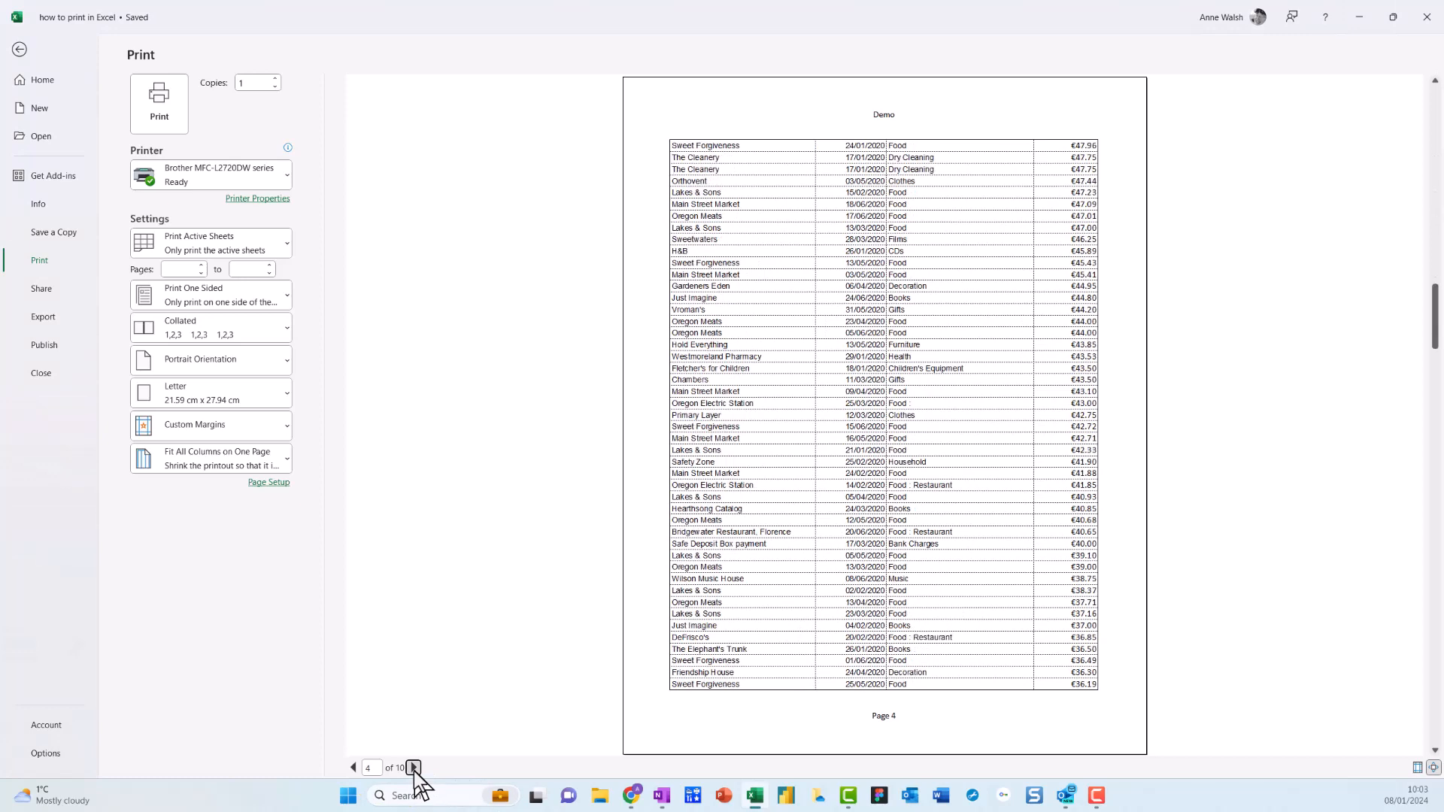
pyautogui.click(414, 768)
pyautogui.click(414, 768)
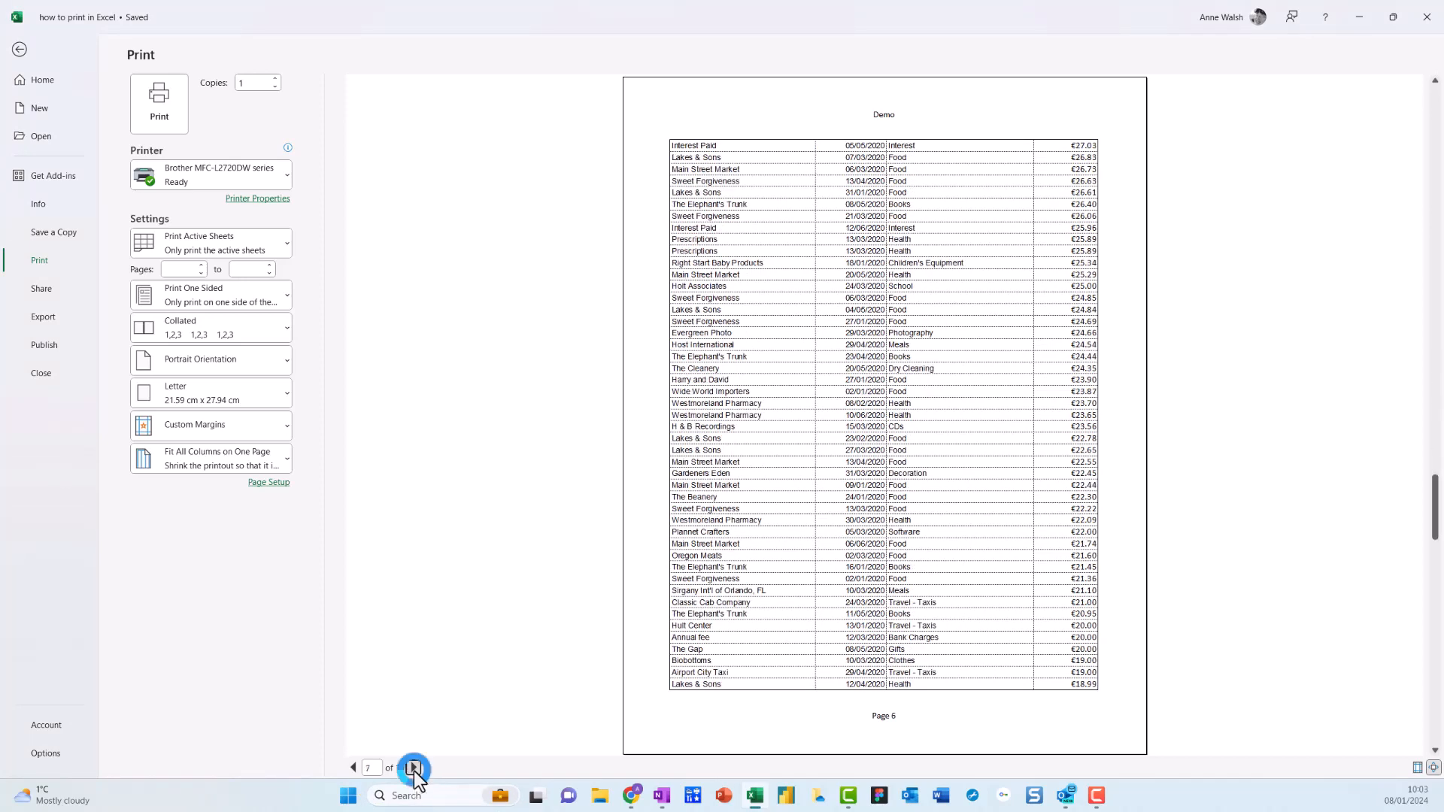
pyautogui.click(414, 768)
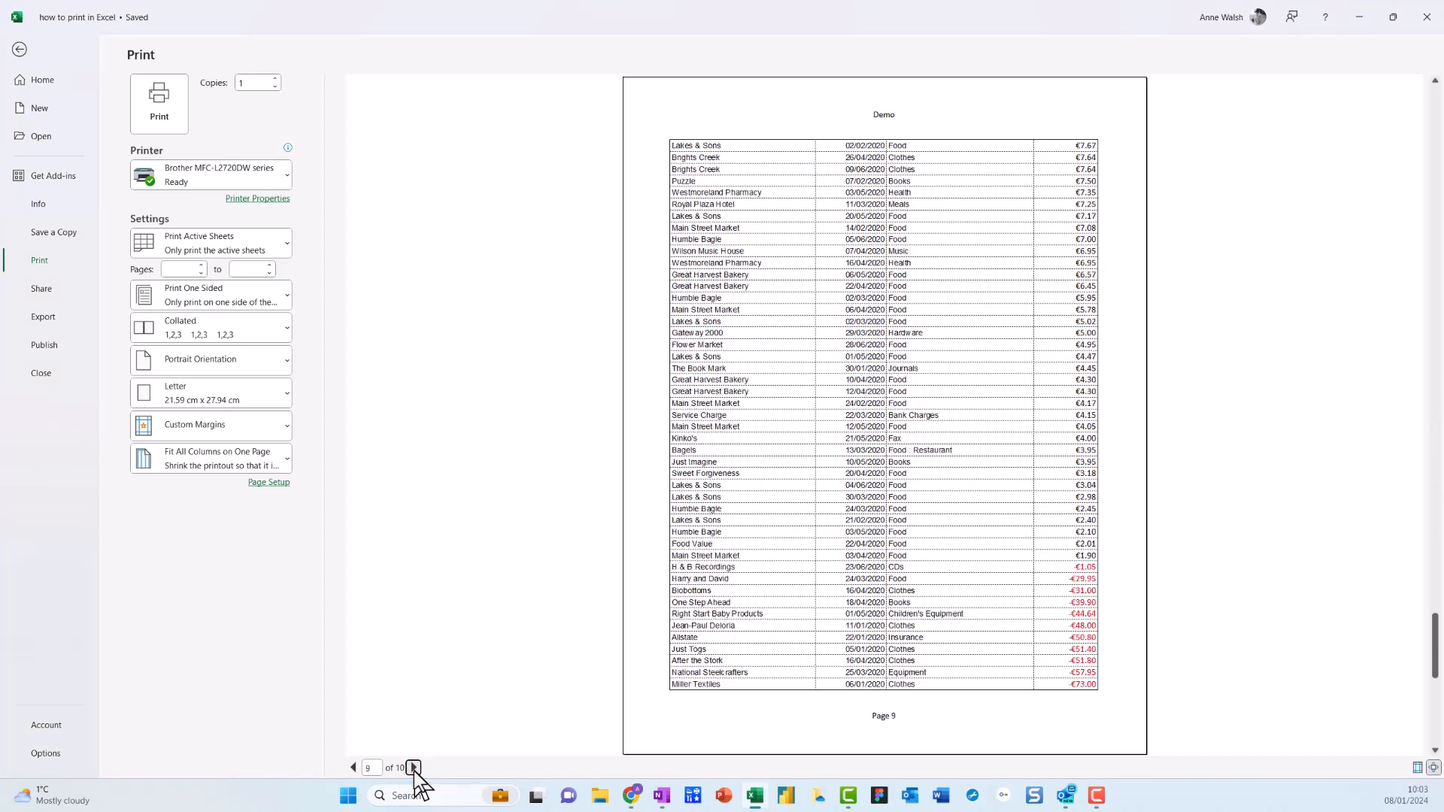
pyautogui.click(414, 767)
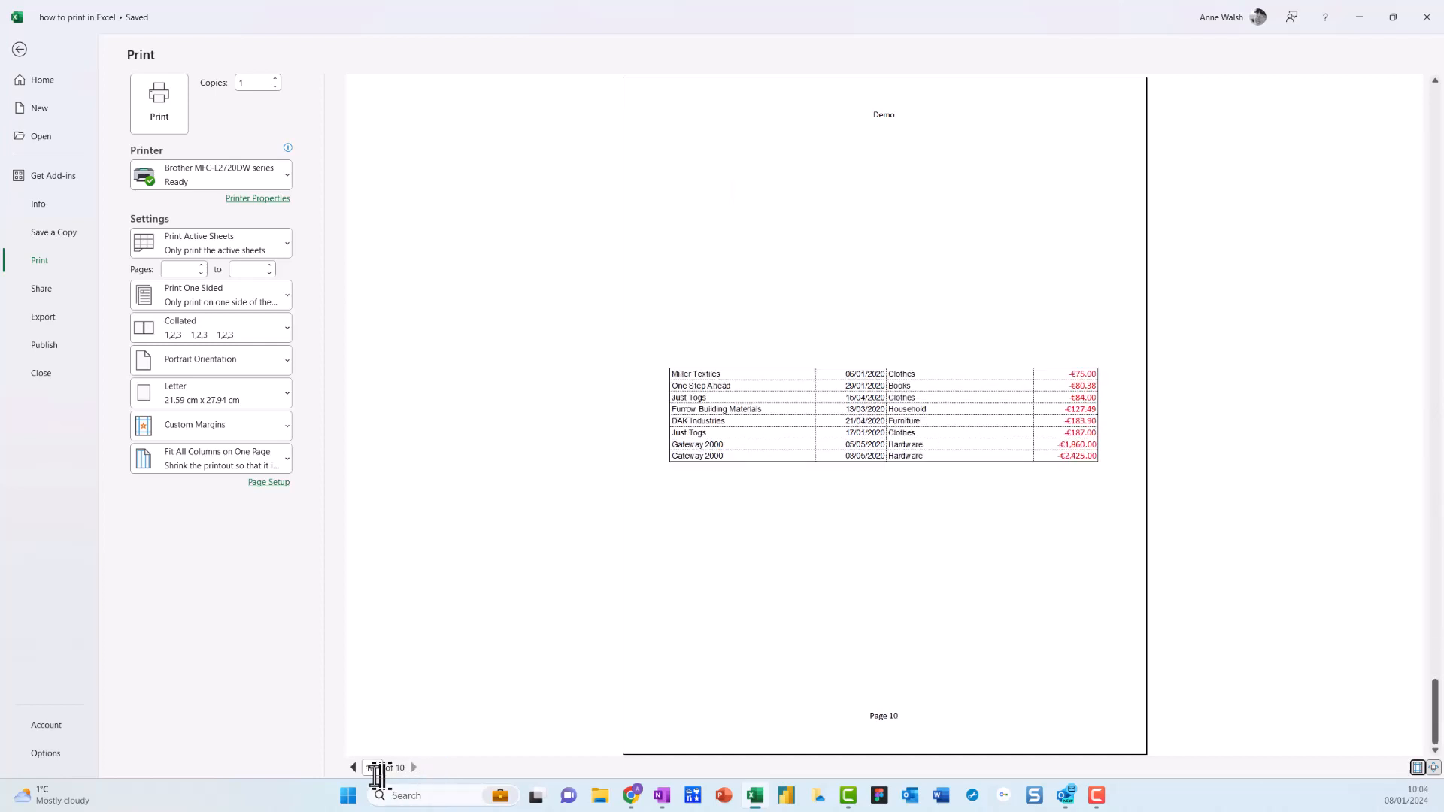
pyautogui.click(353, 768)
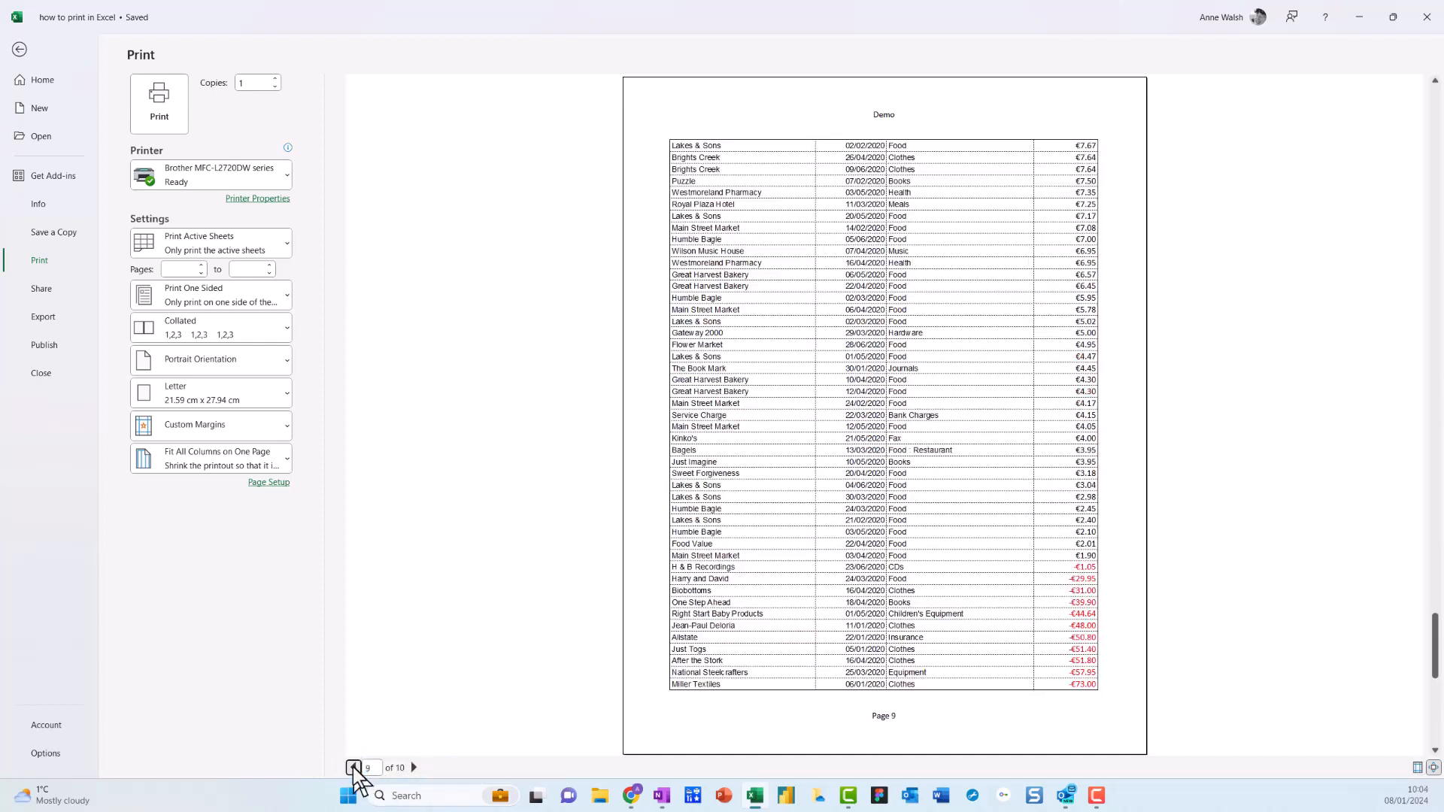
pyautogui.click(354, 768)
pyautogui.click(353, 767)
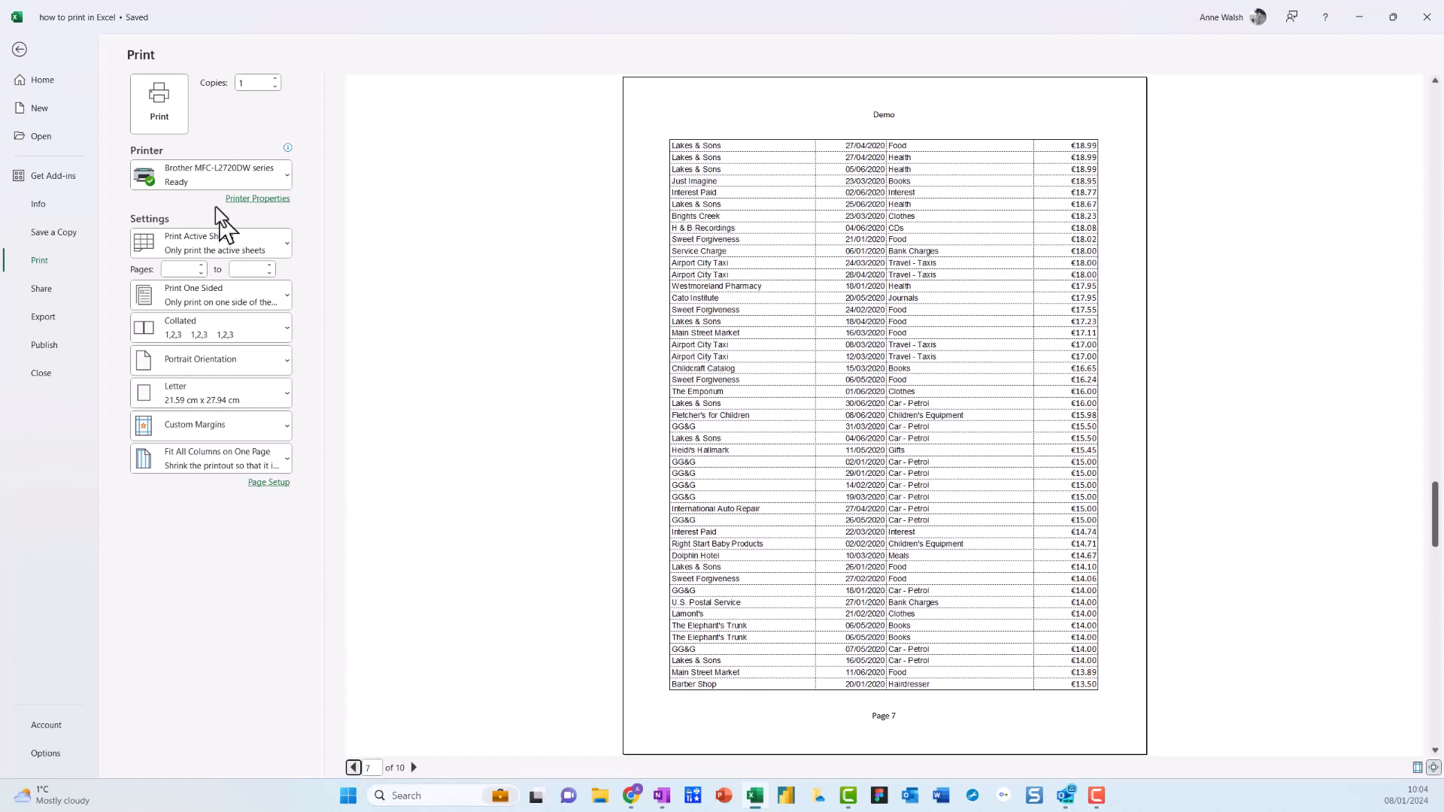
pyautogui.moveTo(193, 177)
pyautogui.click(20, 50)
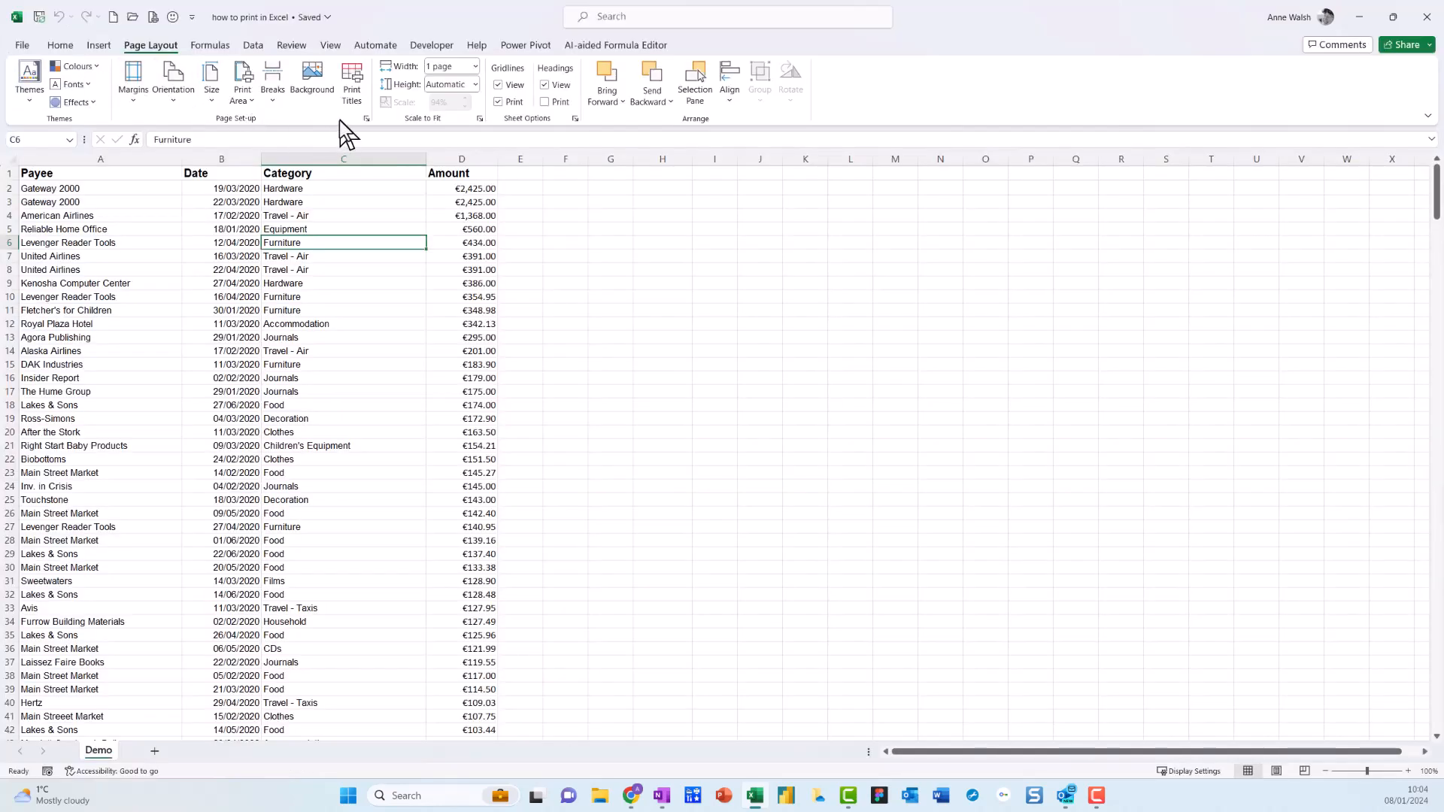
pyautogui.hotkey('ctrl', '2')
pyautogui.moveTo(191, 45)
pyautogui.mouseDown()
pyautogui.moveTo(149, 31)
pyautogui.moveTo(166, 73)
pyautogui.mouseUp()
pyautogui.moveTo(379, 55)
pyautogui.mouseDown()
pyautogui.moveTo(310, 68)
pyautogui.moveTo(376, 80)
pyautogui.mouseUp()
pyautogui.press('Escape')
# Set row 1 of the Demo sheet ($1:$1) as the print title row to repeat at the top of every page.
pyautogui.click(353, 82)
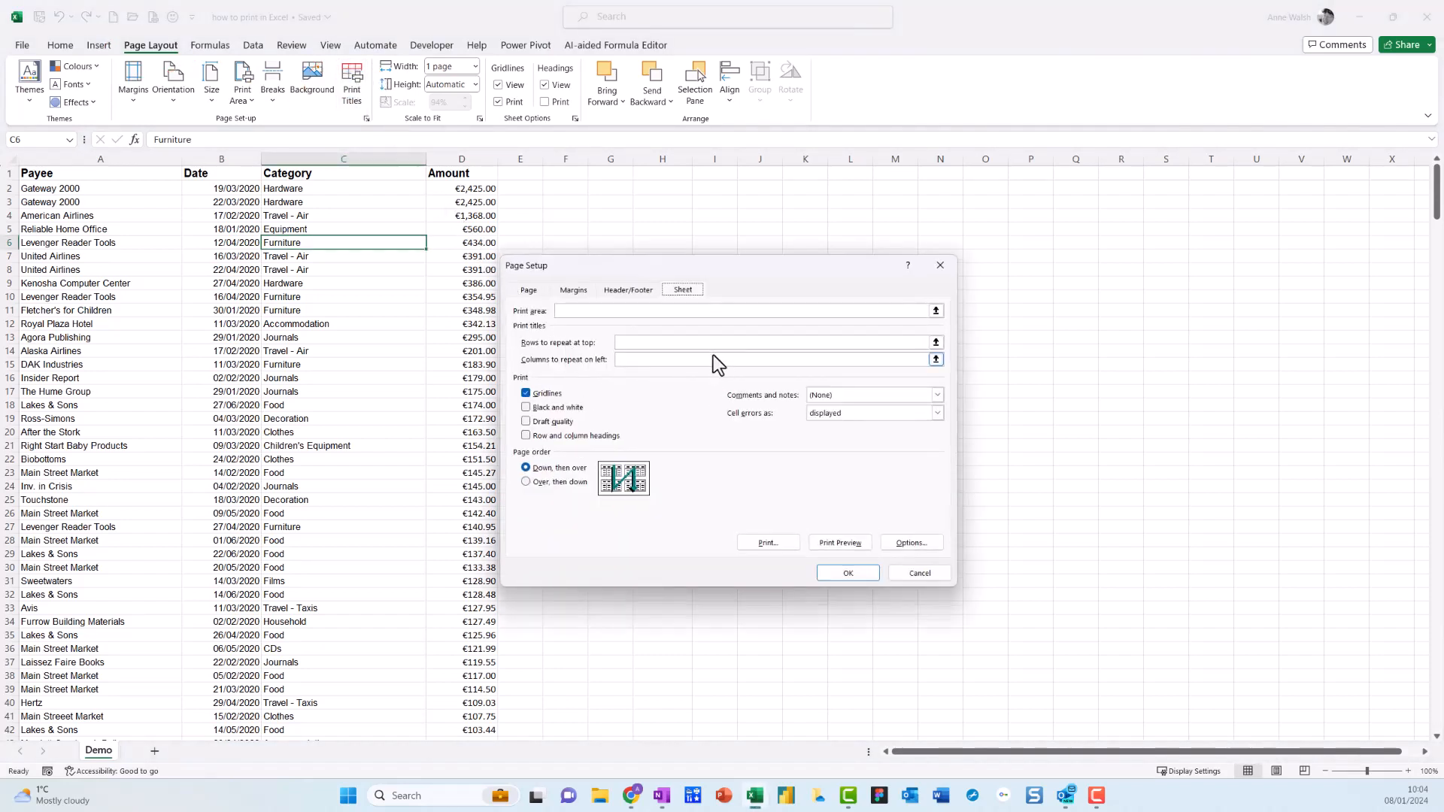
pyautogui.hotkey('ctrl', '2')
pyautogui.moveTo(703, 266)
pyautogui.mouseDown()
pyautogui.moveTo(641, 294)
pyautogui.moveTo(685, 251)
pyautogui.moveTo(649, 242)
pyautogui.mouseUp()
pyautogui.moveTo(511, 353)
pyautogui.mouseDown()
pyautogui.moveTo(575, 371)
pyautogui.moveTo(931, 368)
pyautogui.moveTo(783, 327)
pyautogui.moveTo(508, 338)
pyautogui.mouseUp()
pyautogui.press('Escape')
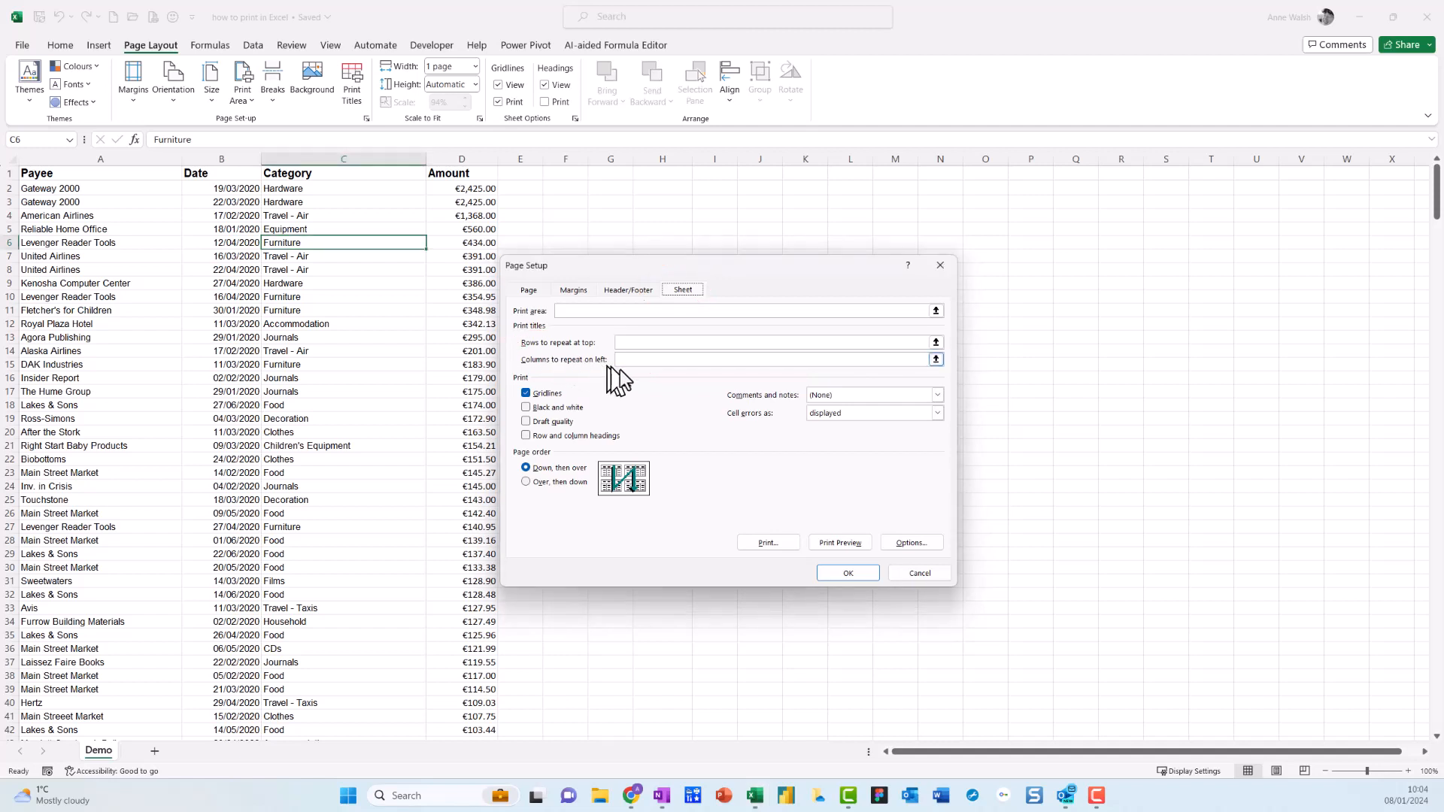
pyautogui.click(646, 345)
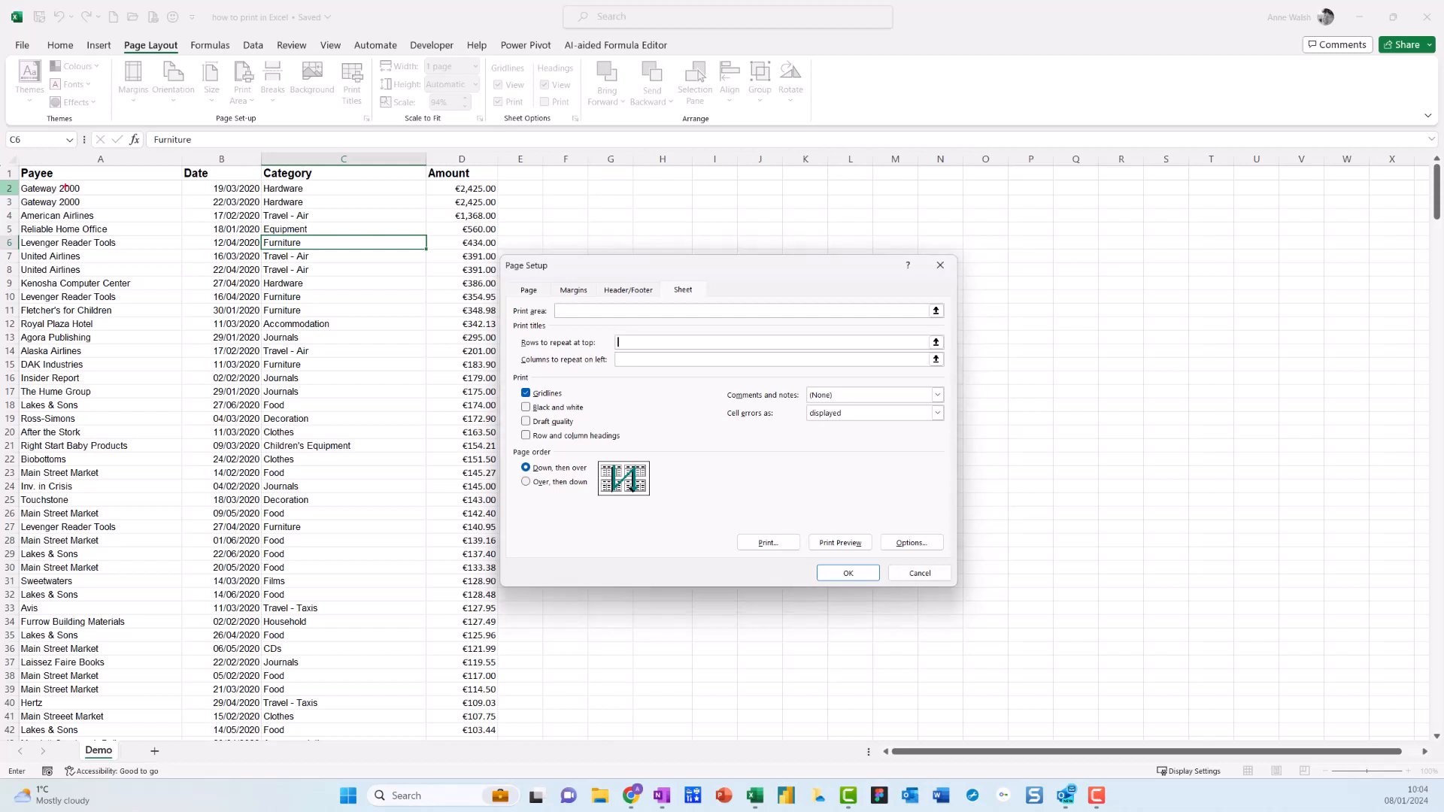
pyautogui.moveTo(11, 163); pyautogui.dragTo(37, 173)
pyautogui.press('Escape')
pyautogui.click(9, 176)
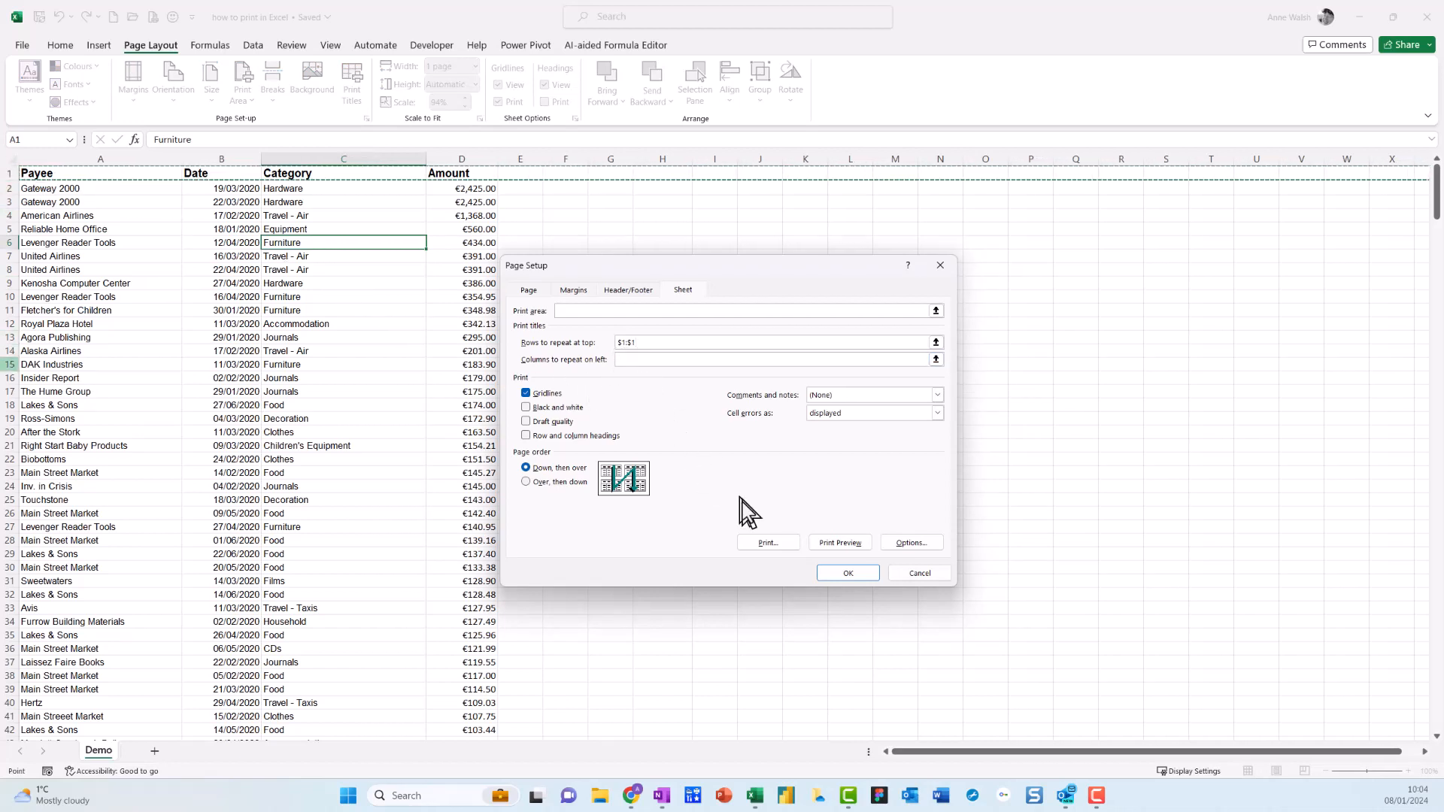
# Preview the printout with the repeated header row, examine pages 1 to 5, and return to the worksheet.
pyautogui.click(858, 541)
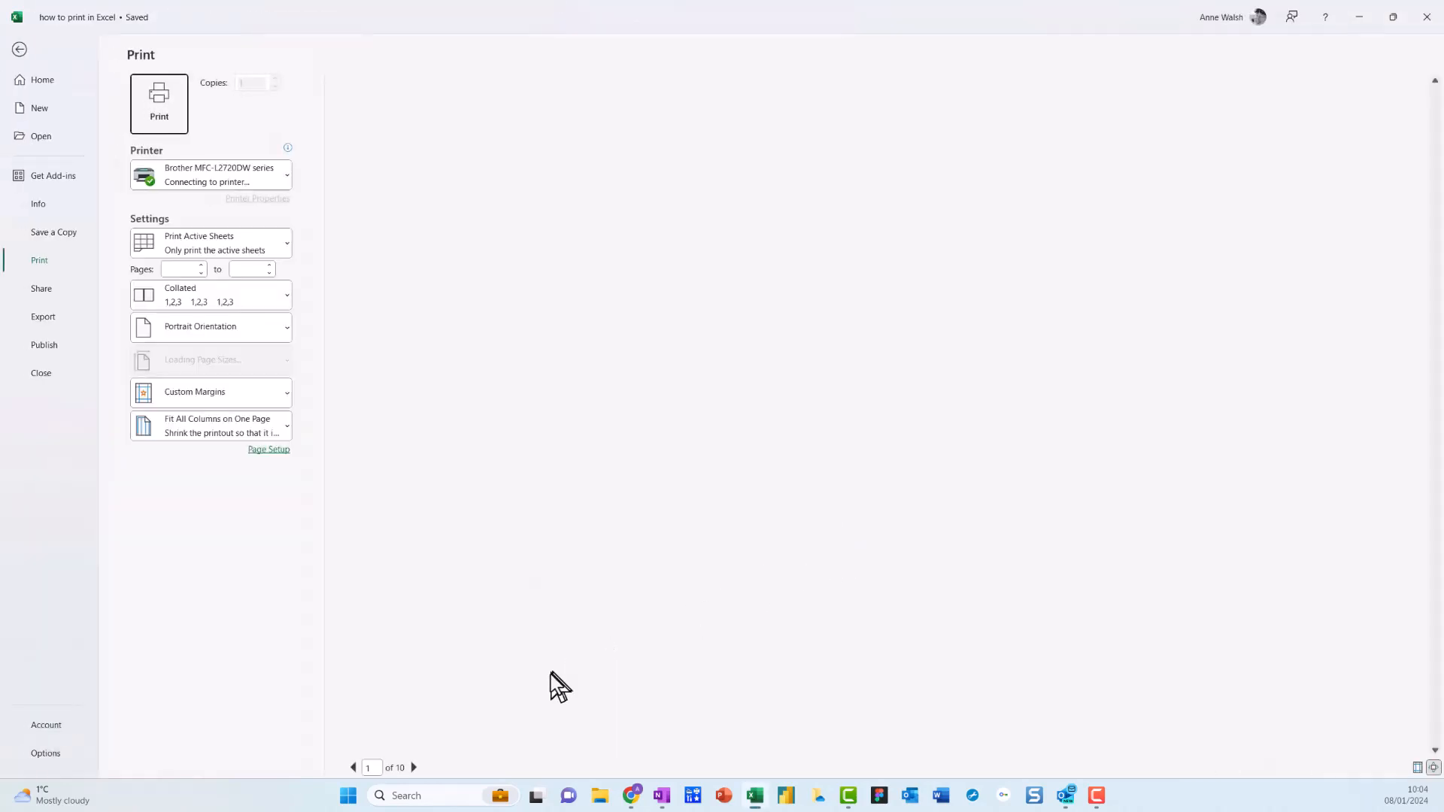
pyautogui.click(415, 768)
pyautogui.click(414, 768)
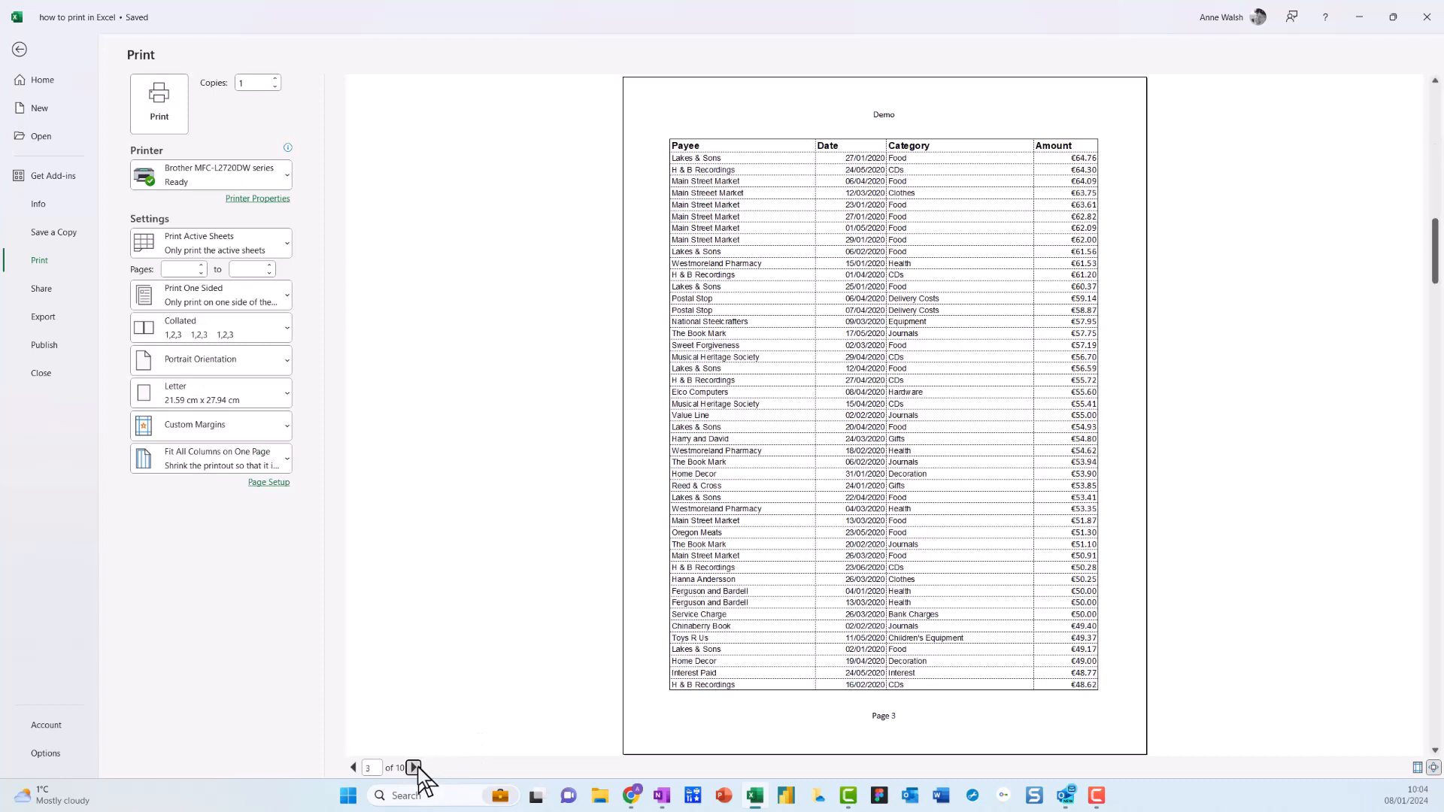
pyautogui.click(414, 768)
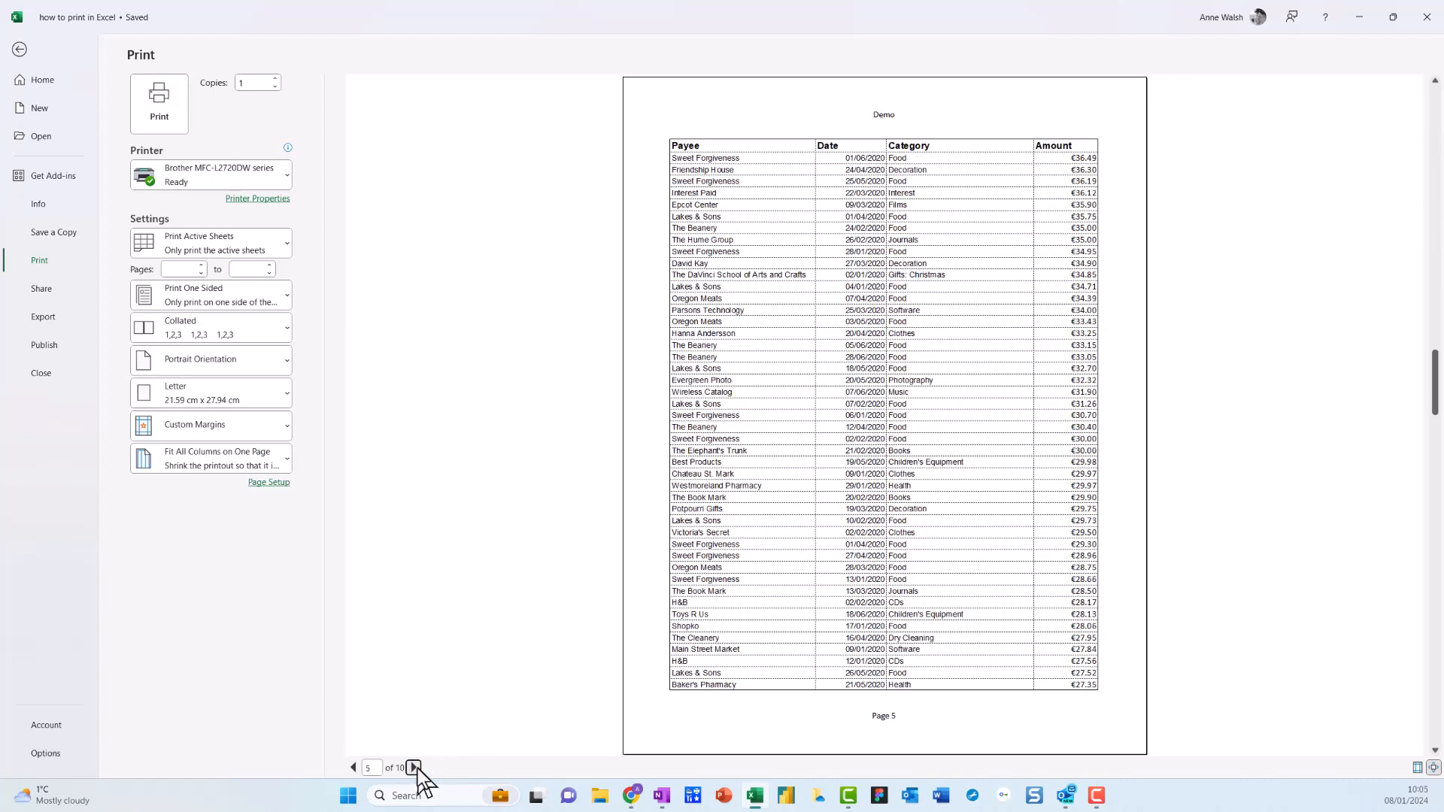
pyautogui.click(19, 50)
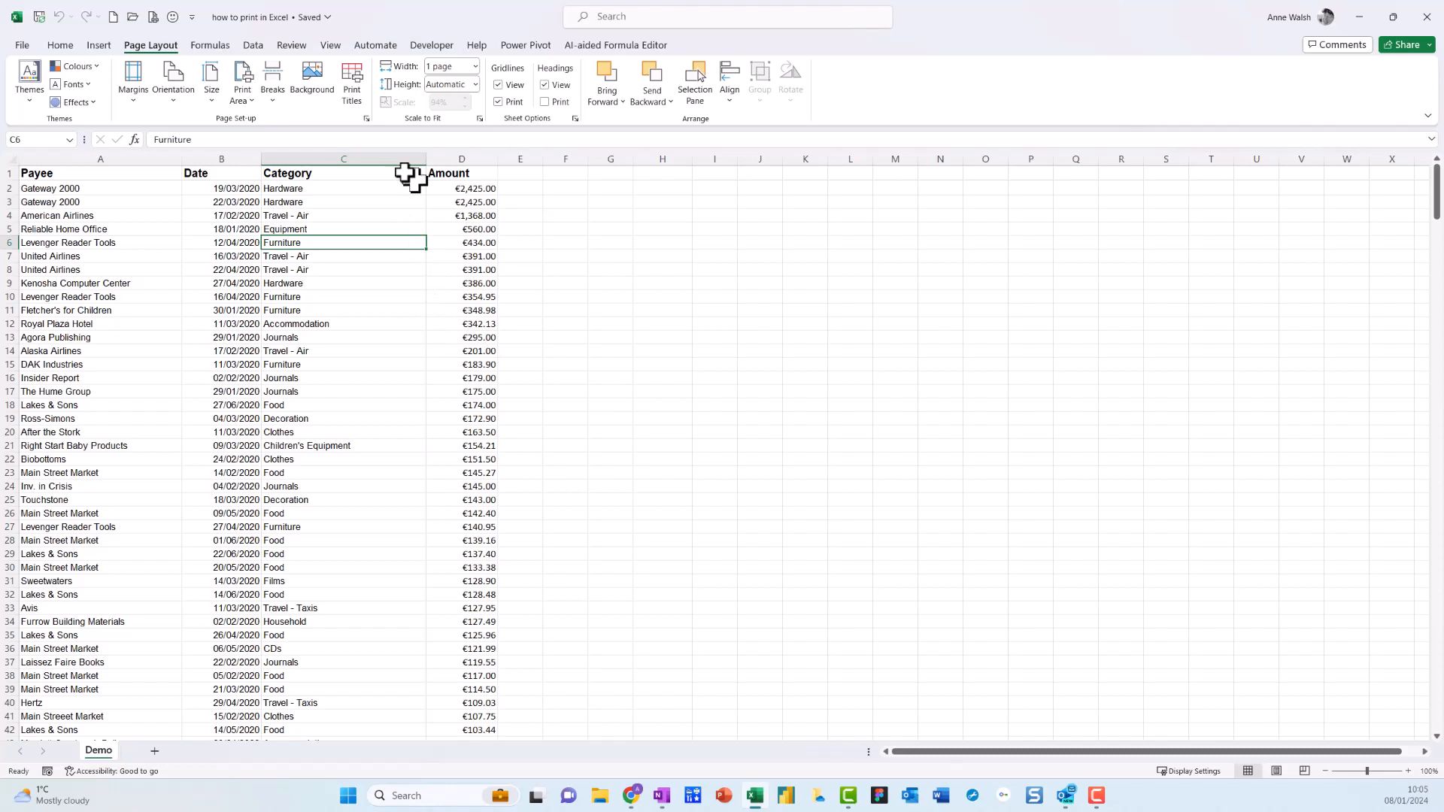
# Set column A ($A:$A) as the print title column to repeat at left and apply the page setup.
pyautogui.click(350, 92)
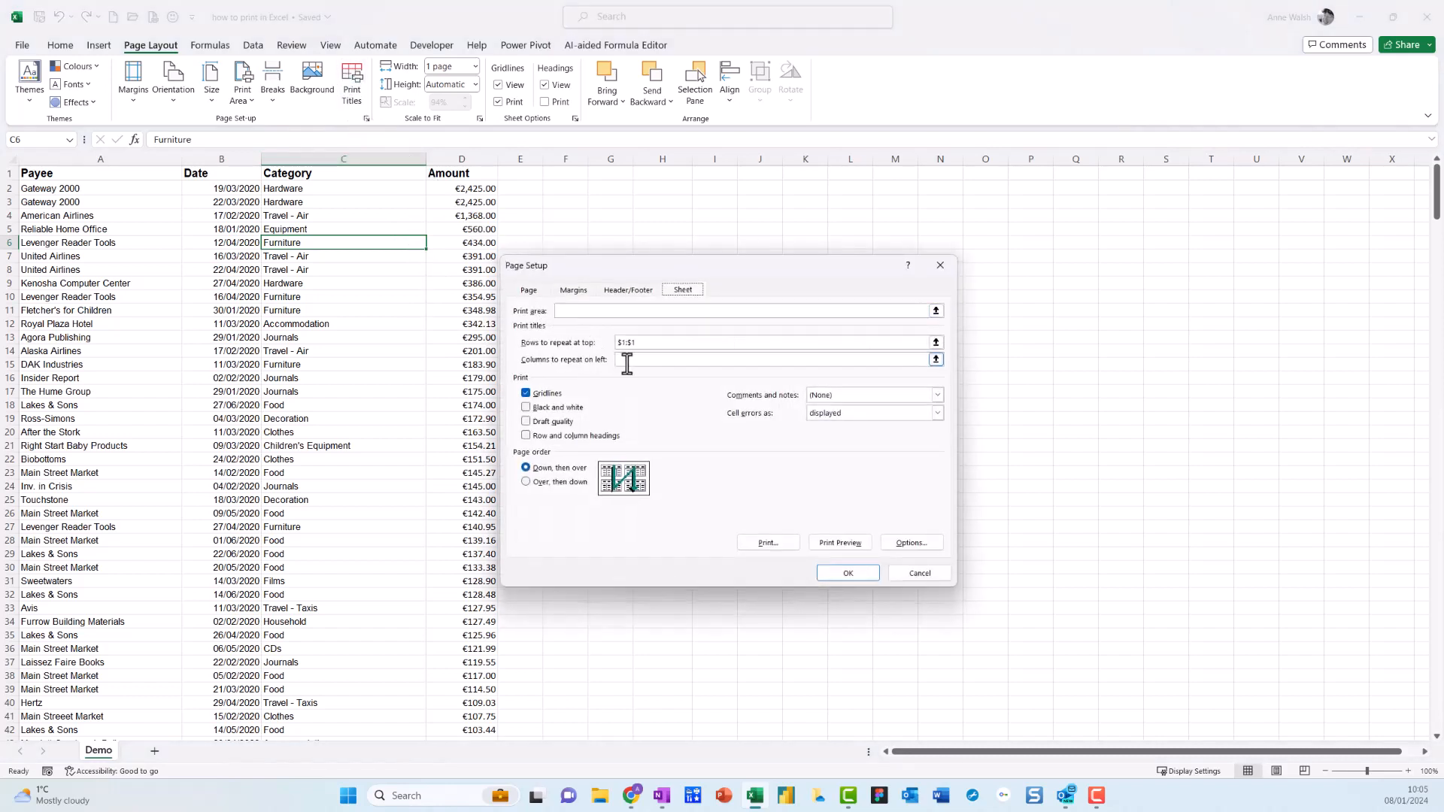
pyautogui.click(629, 361)
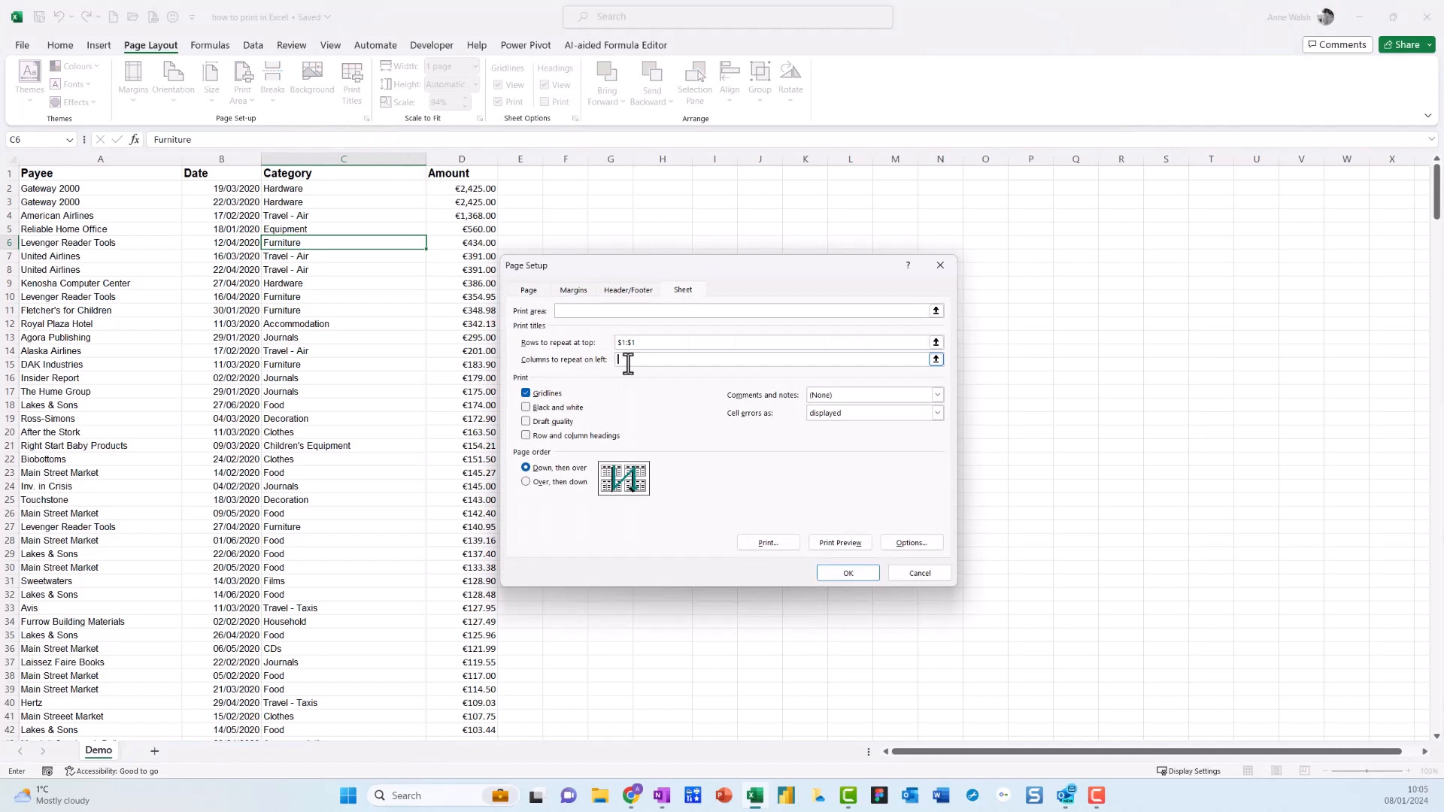
pyautogui.moveTo(596, 346)
pyautogui.mouseDown()
pyautogui.moveTo(518, 348)
pyautogui.moveTo(579, 394)
pyautogui.moveTo(592, 332)
pyautogui.mouseUp()
pyautogui.press('Escape')
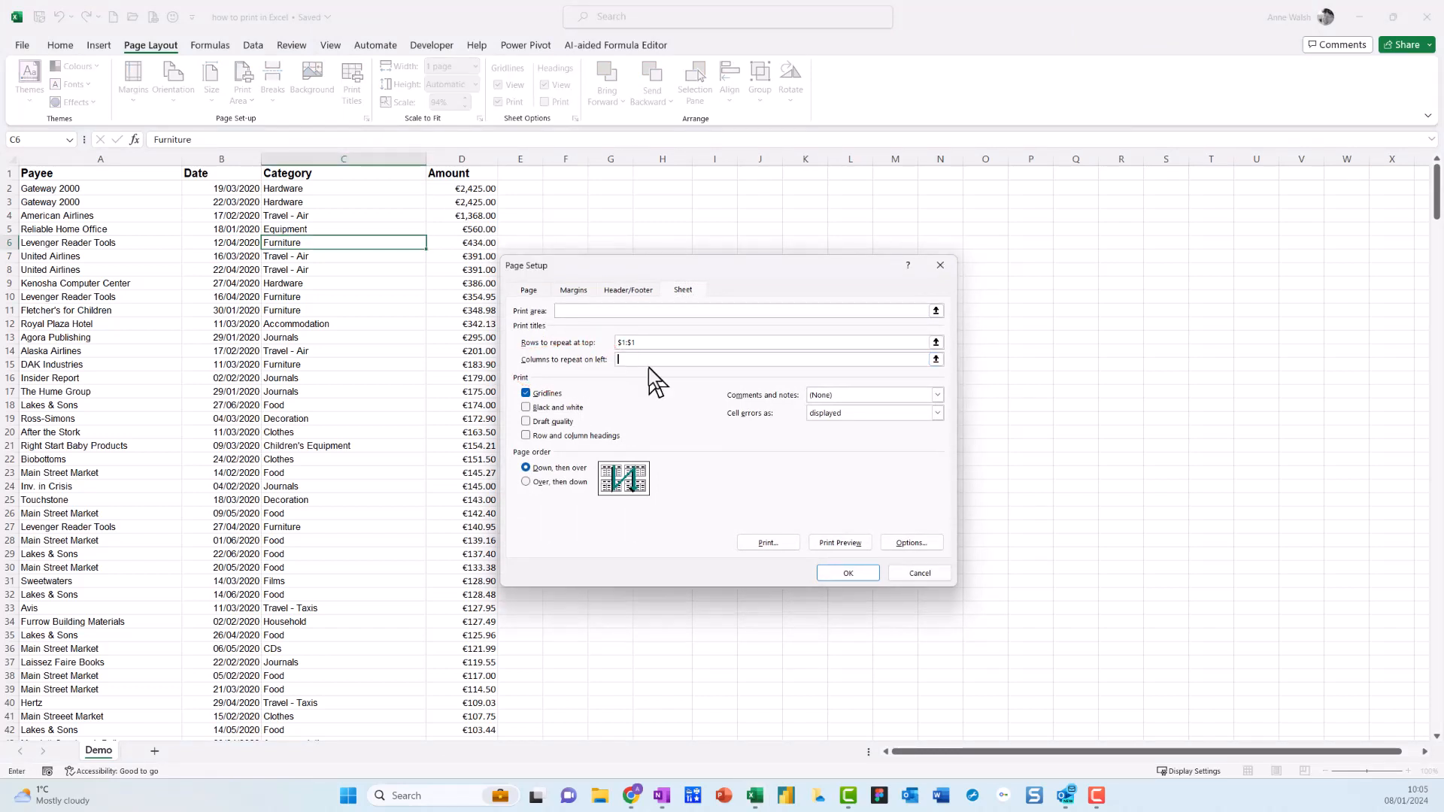
pyautogui.click(140, 159)
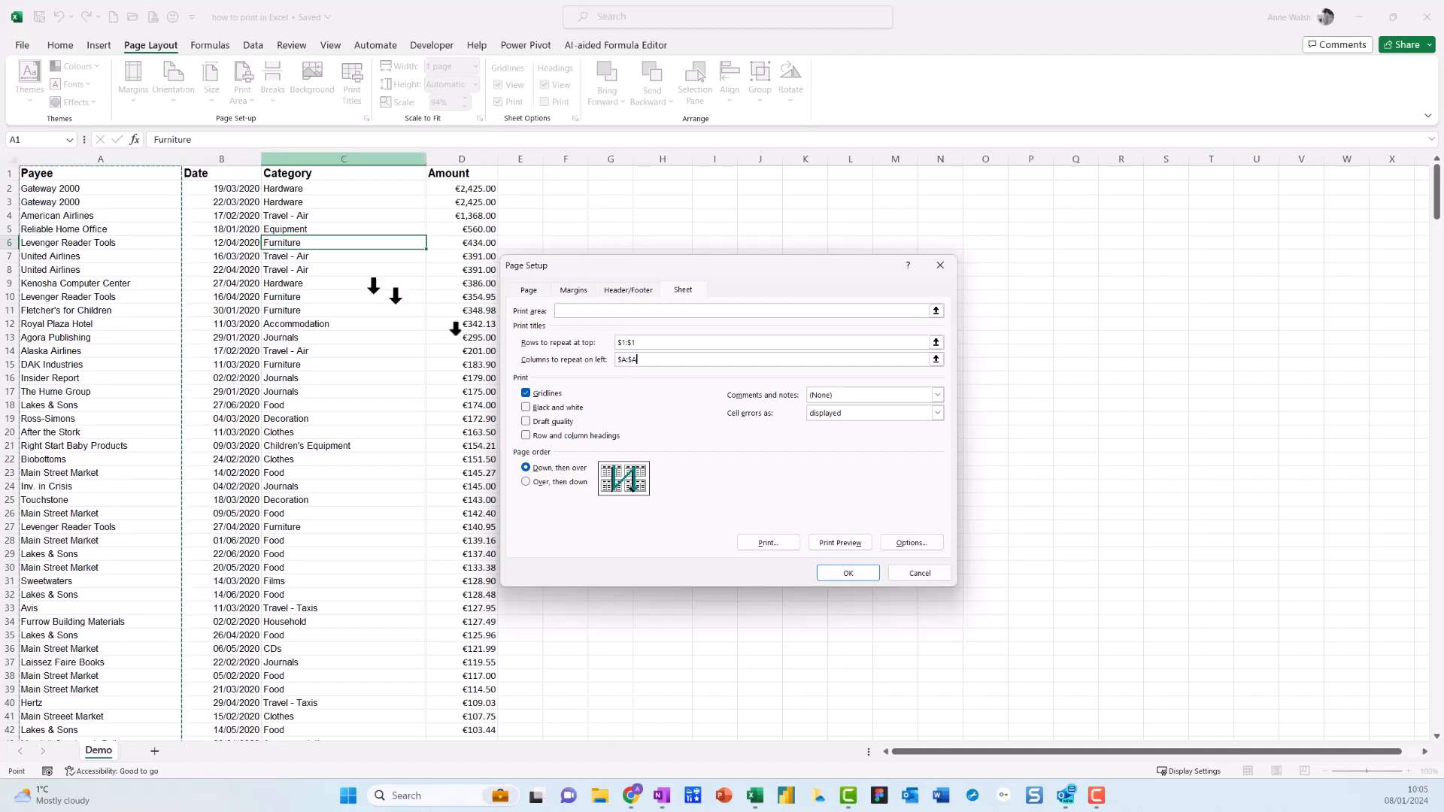
pyautogui.click(850, 574)
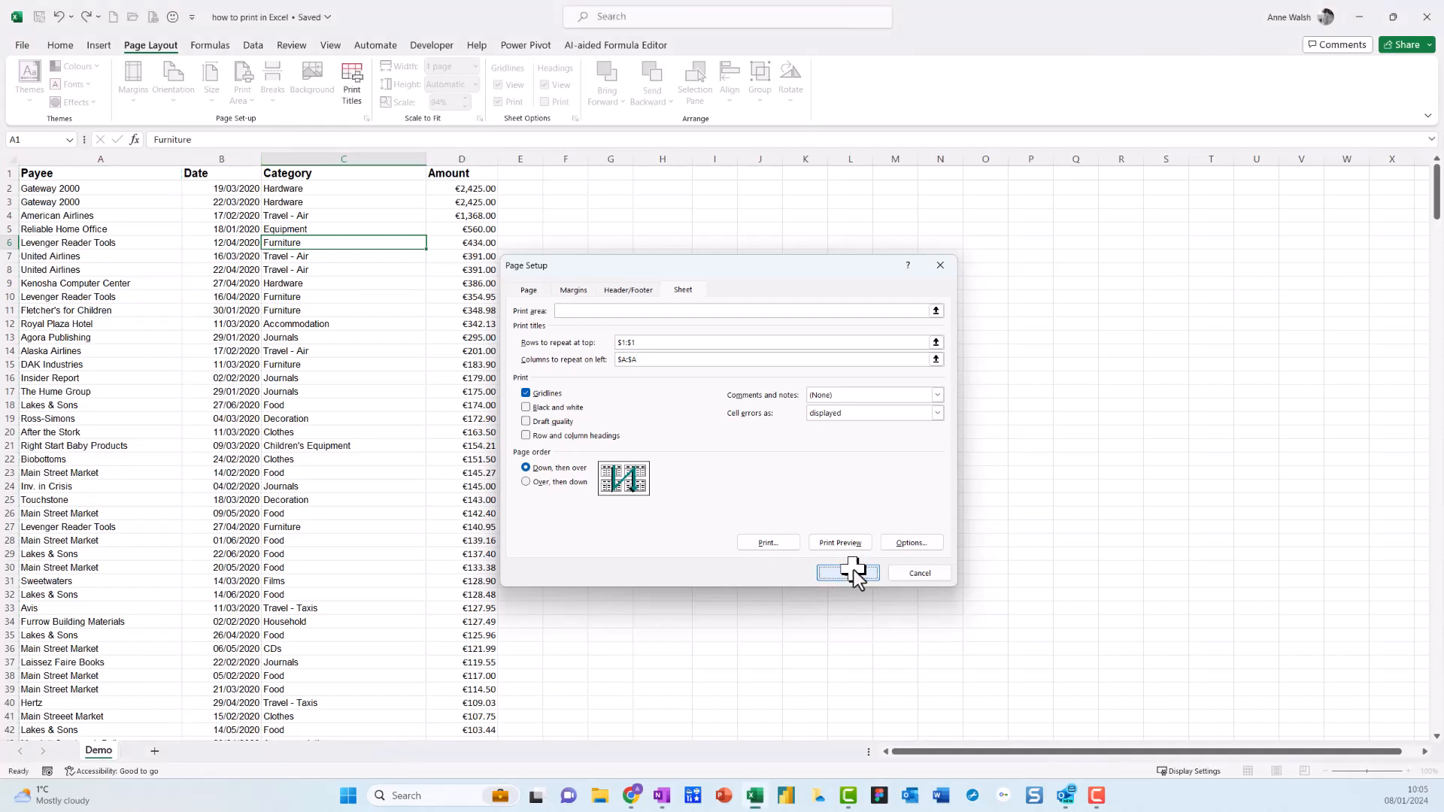
# Set the page footer to the preset "Page 1, how to print in Excel", keeping Demo as the header.
pyautogui.click(355, 96)
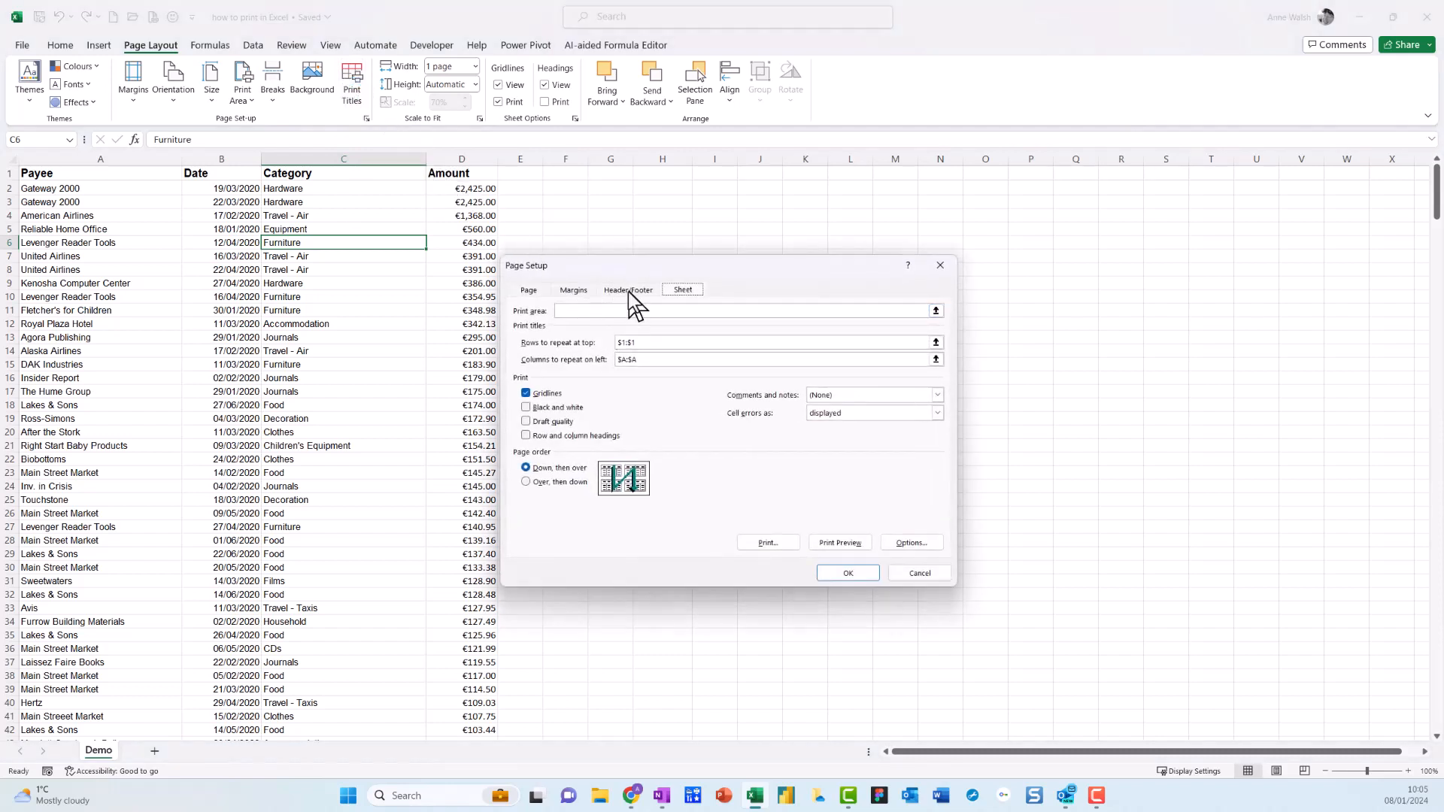
pyautogui.click(628, 291)
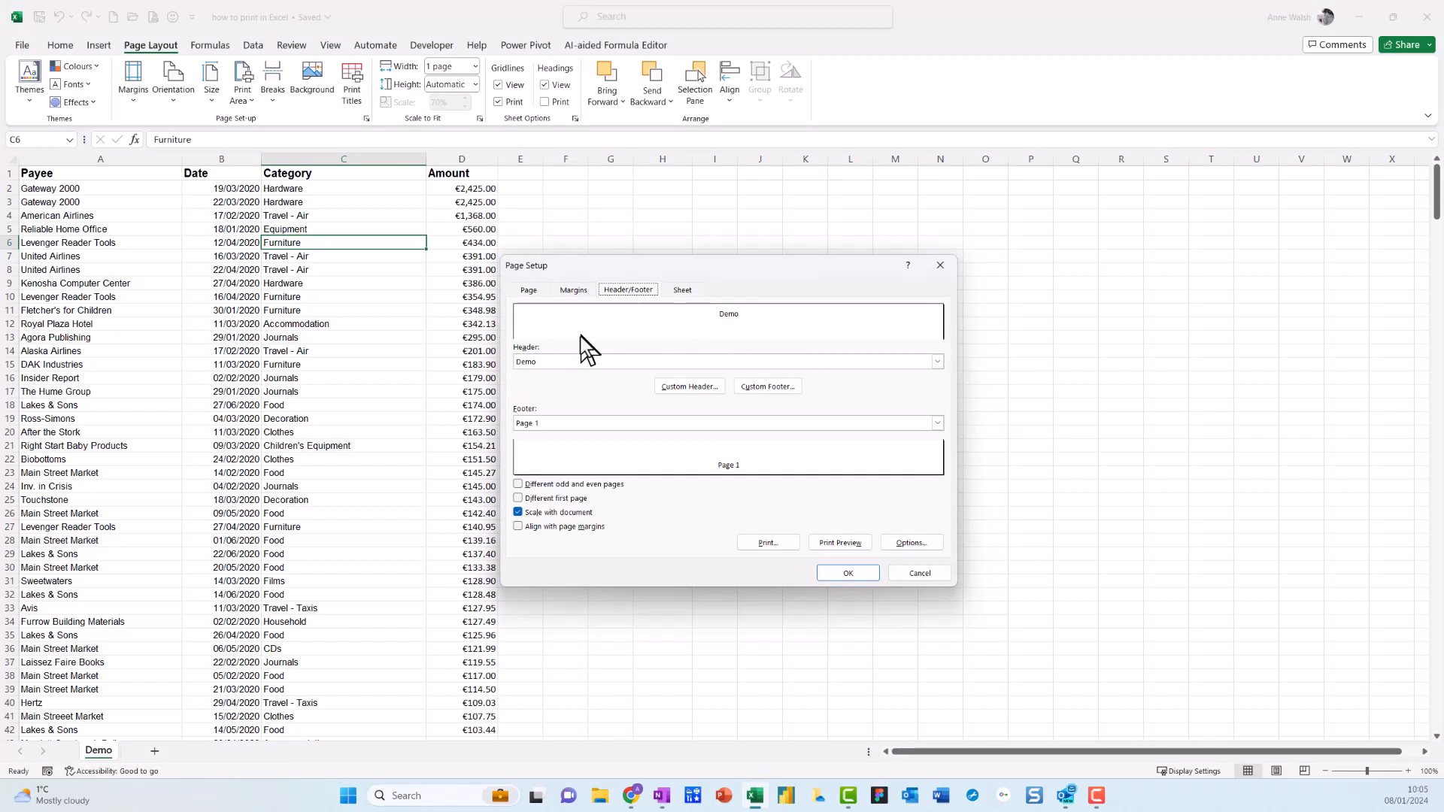
pyautogui.moveTo(572, 330)
pyautogui.mouseDown()
pyautogui.moveTo(539, 326)
pyautogui.moveTo(579, 348)
pyautogui.moveTo(570, 309)
pyautogui.mouseUp()
pyautogui.moveTo(530, 377)
pyautogui.mouseDown()
pyautogui.moveTo(500, 403)
pyautogui.moveTo(568, 403)
pyautogui.moveTo(533, 380)
pyautogui.mouseUp()
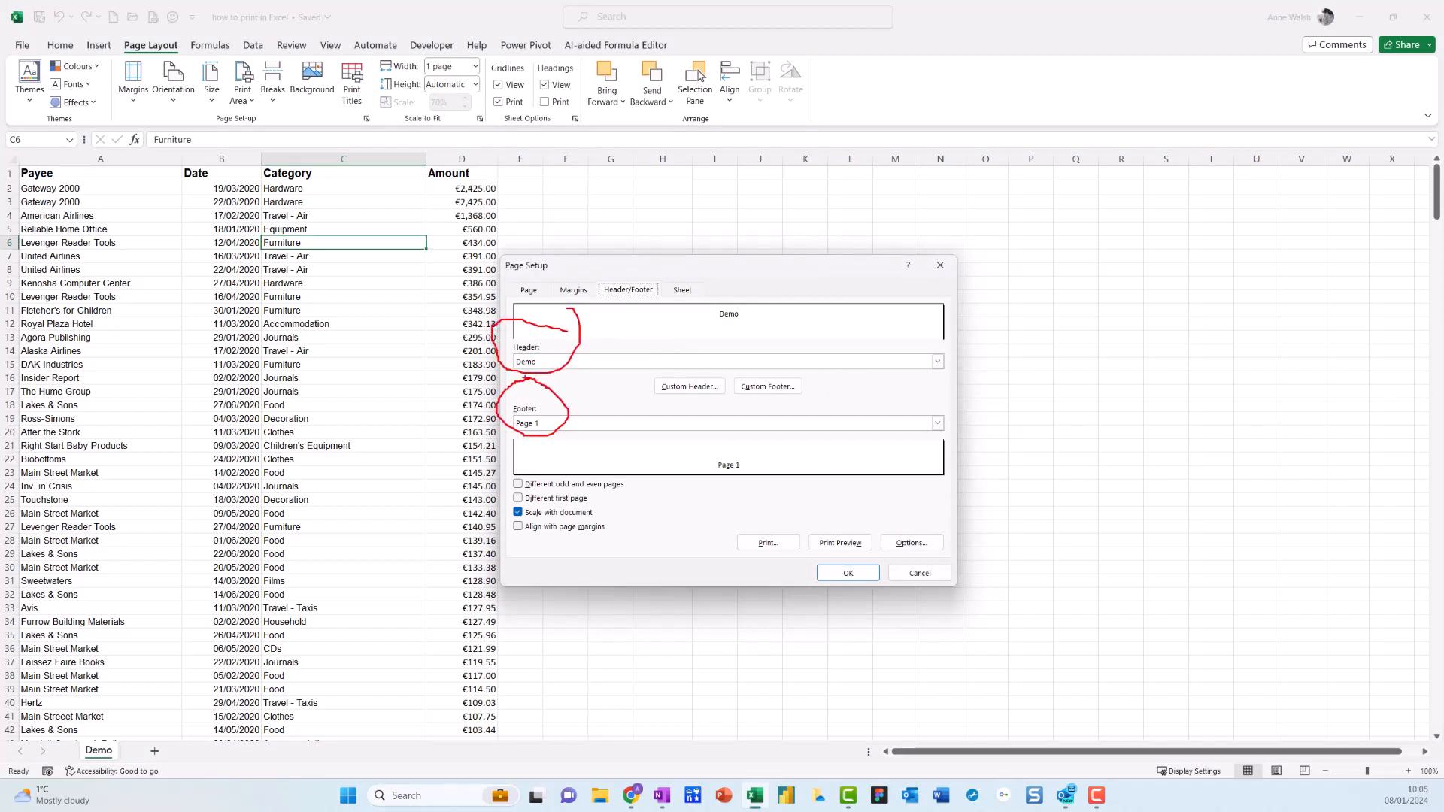
pyautogui.press('Escape')
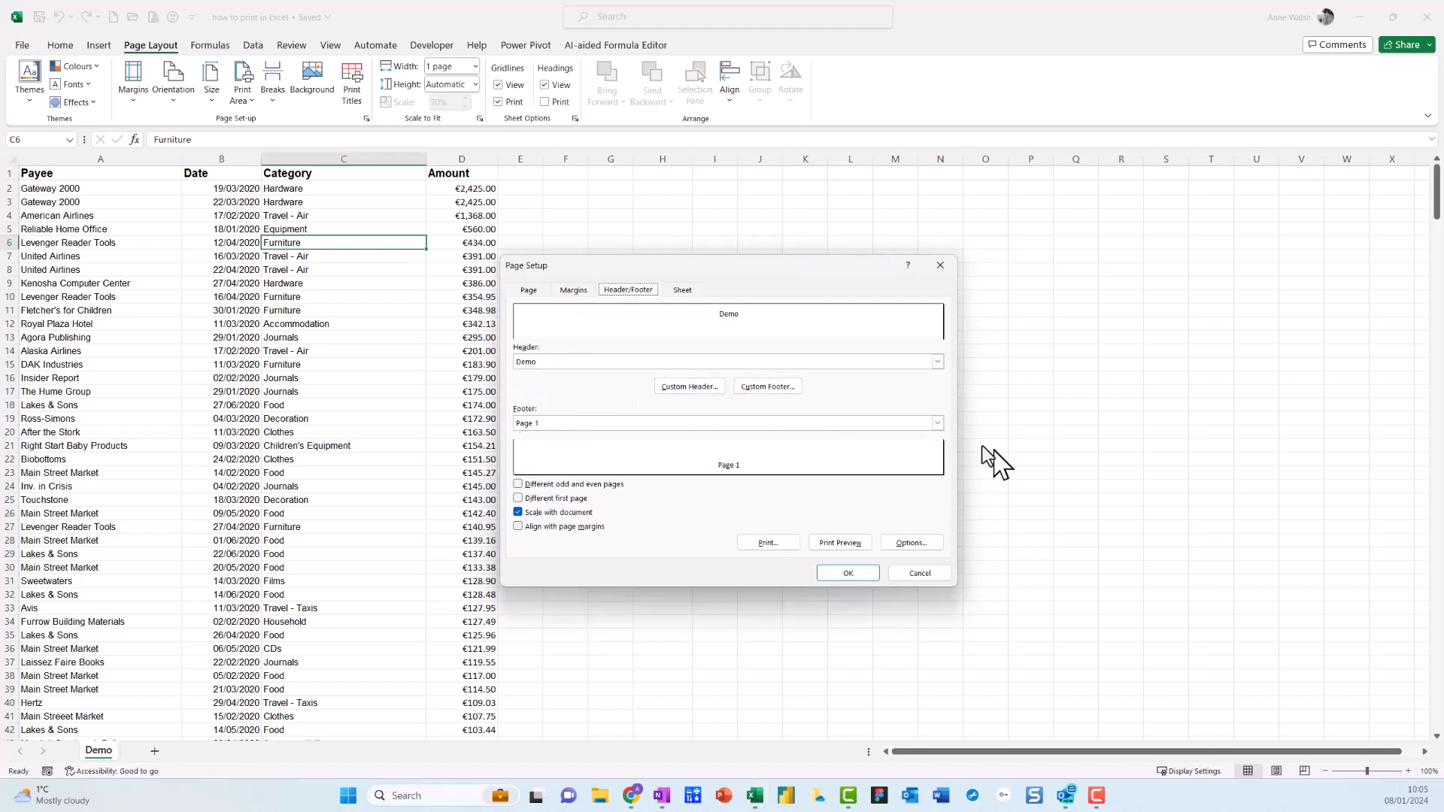
pyautogui.click(937, 423)
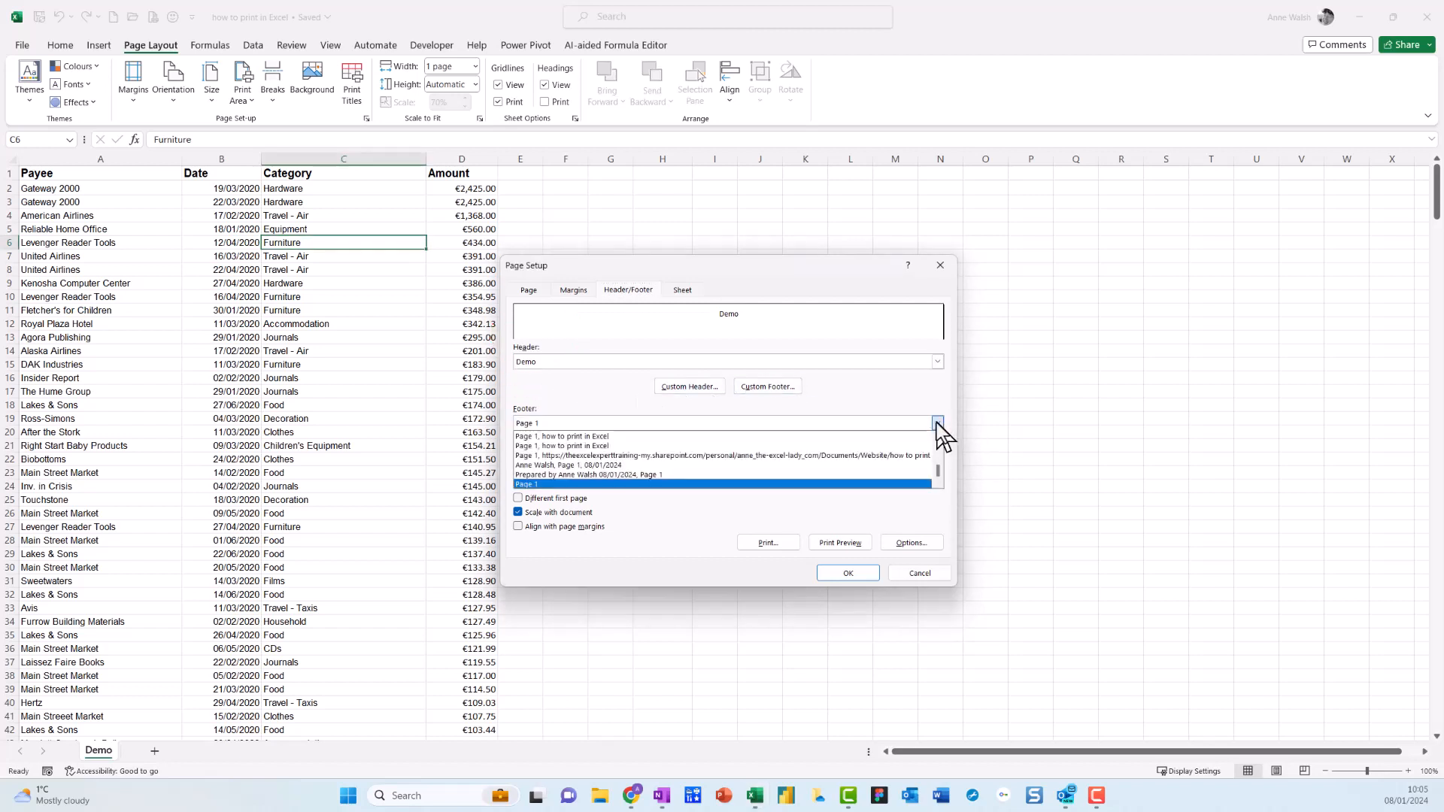
pyautogui.click(616, 446)
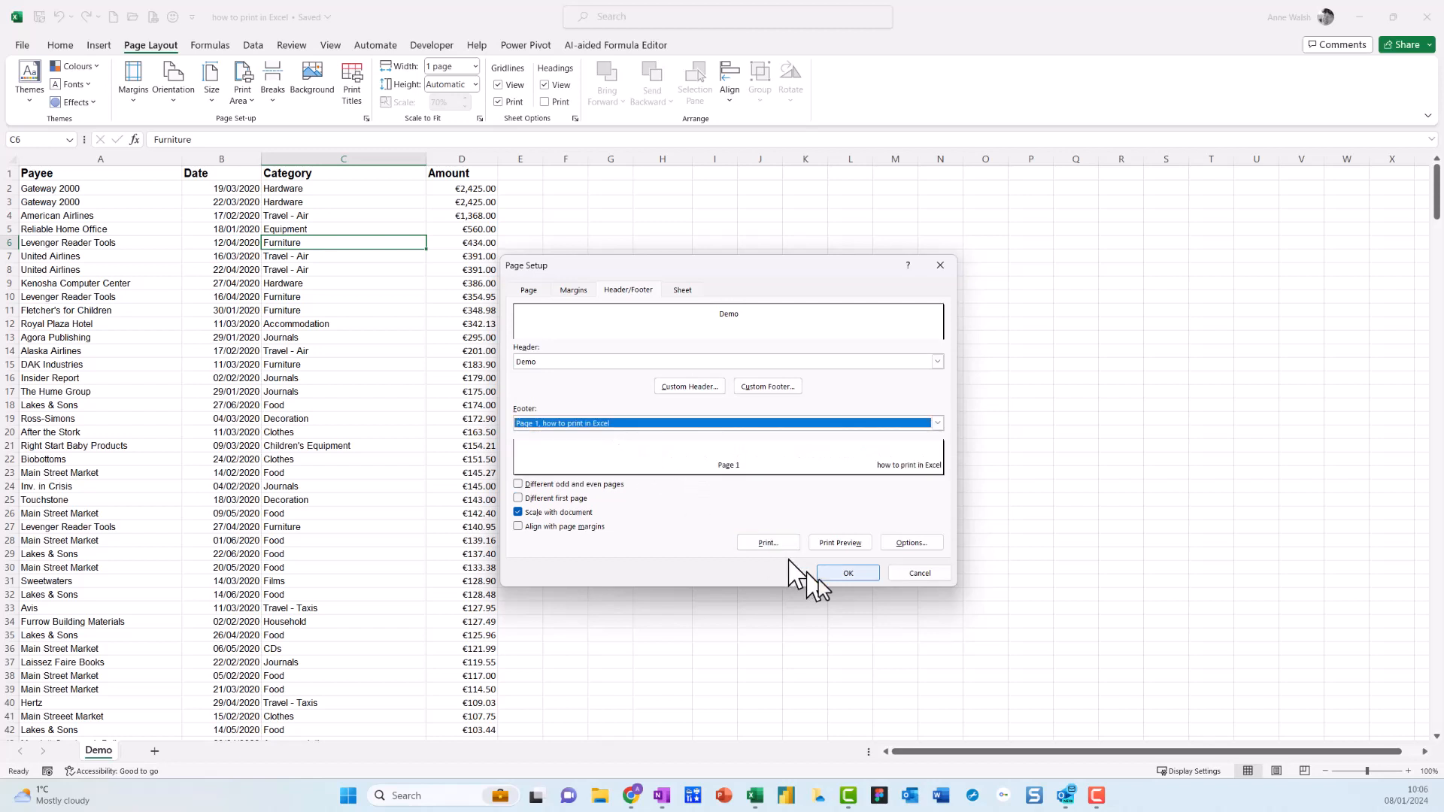
# Check the new footer on page 1 in the print preview and return to the worksheet.
pyautogui.click(848, 543)
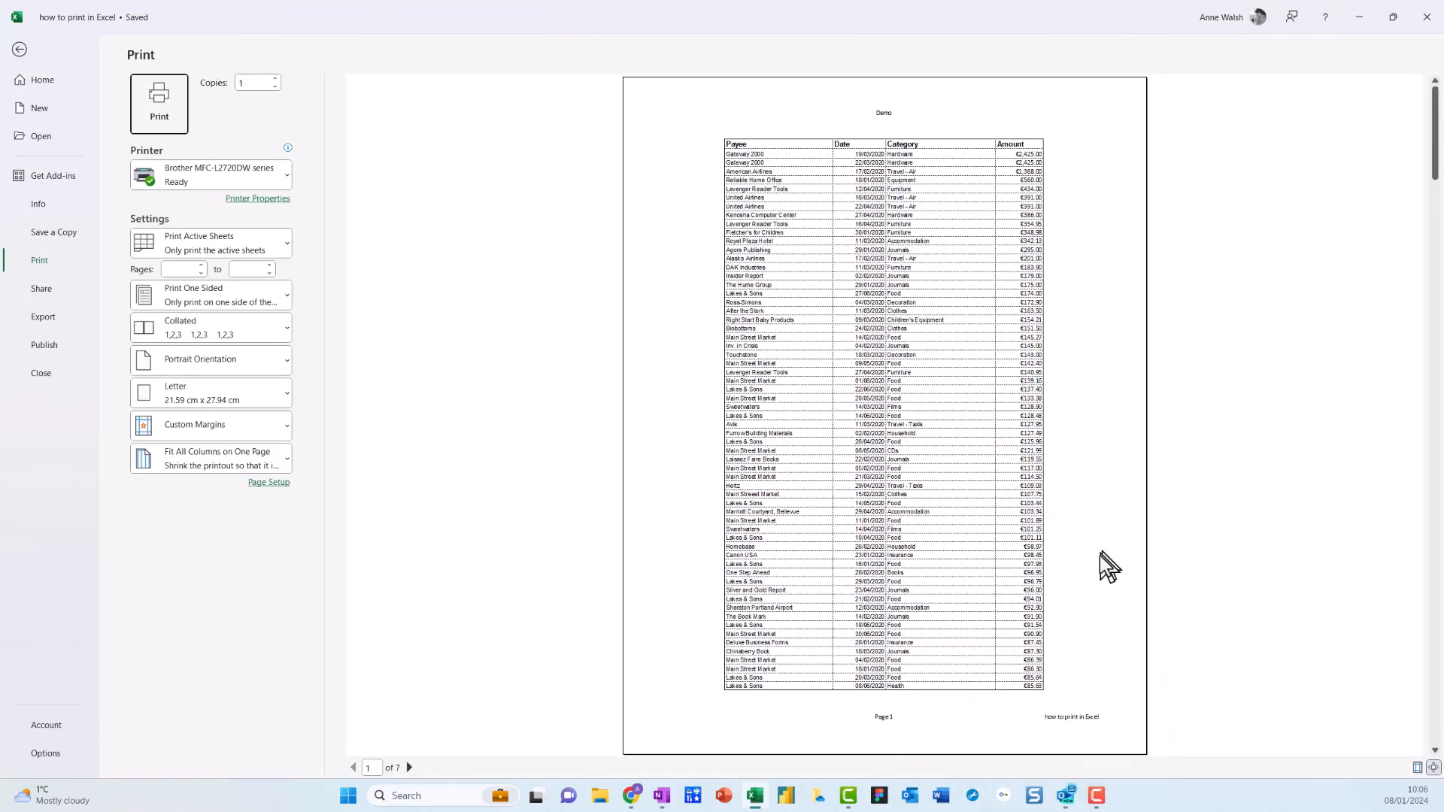
pyautogui.moveTo(1113, 698)
pyautogui.mouseDown()
pyautogui.moveTo(1020, 697)
pyautogui.moveTo(1131, 725)
pyautogui.moveTo(1125, 697)
pyautogui.mouseUp()
pyautogui.press('Escape')
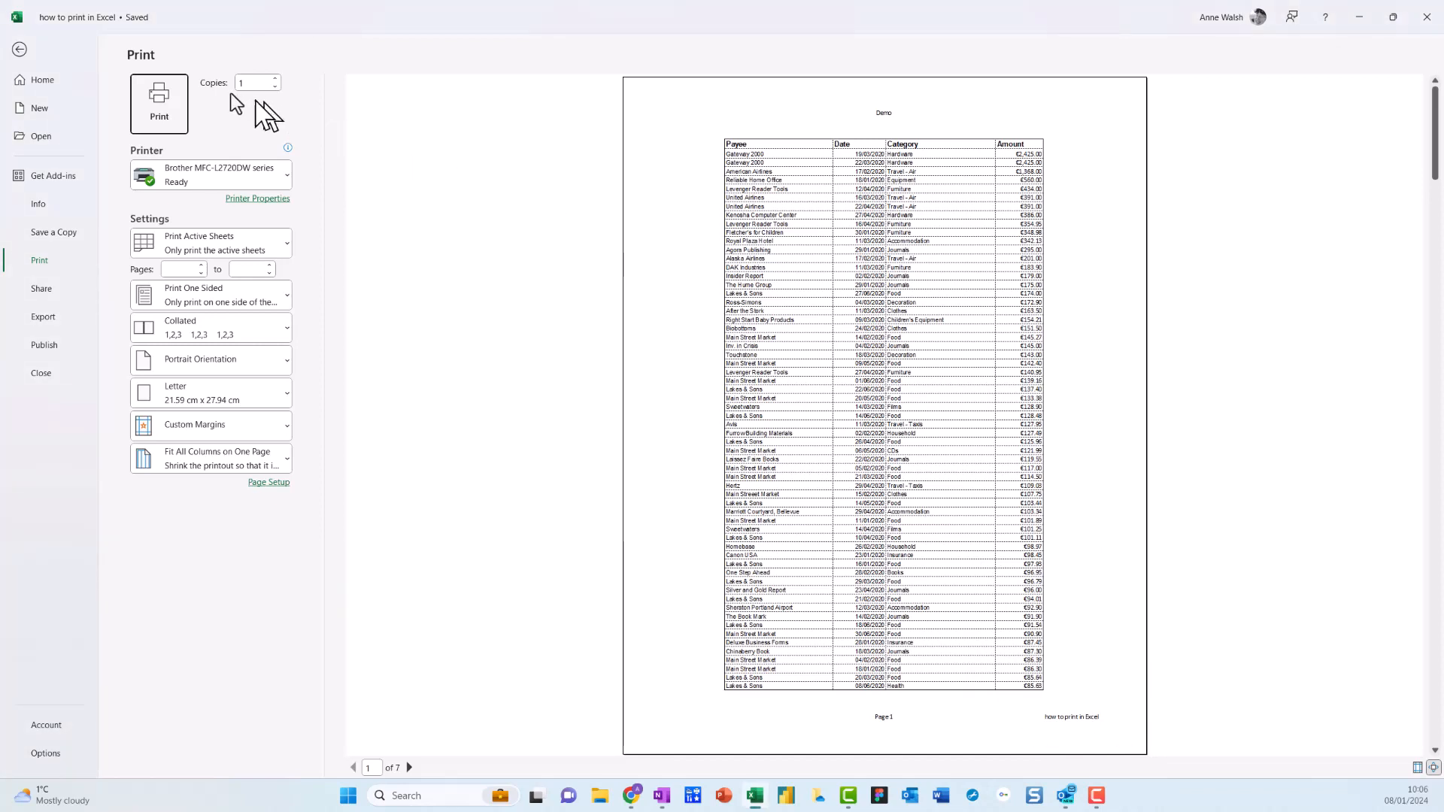
pyautogui.click(20, 49)
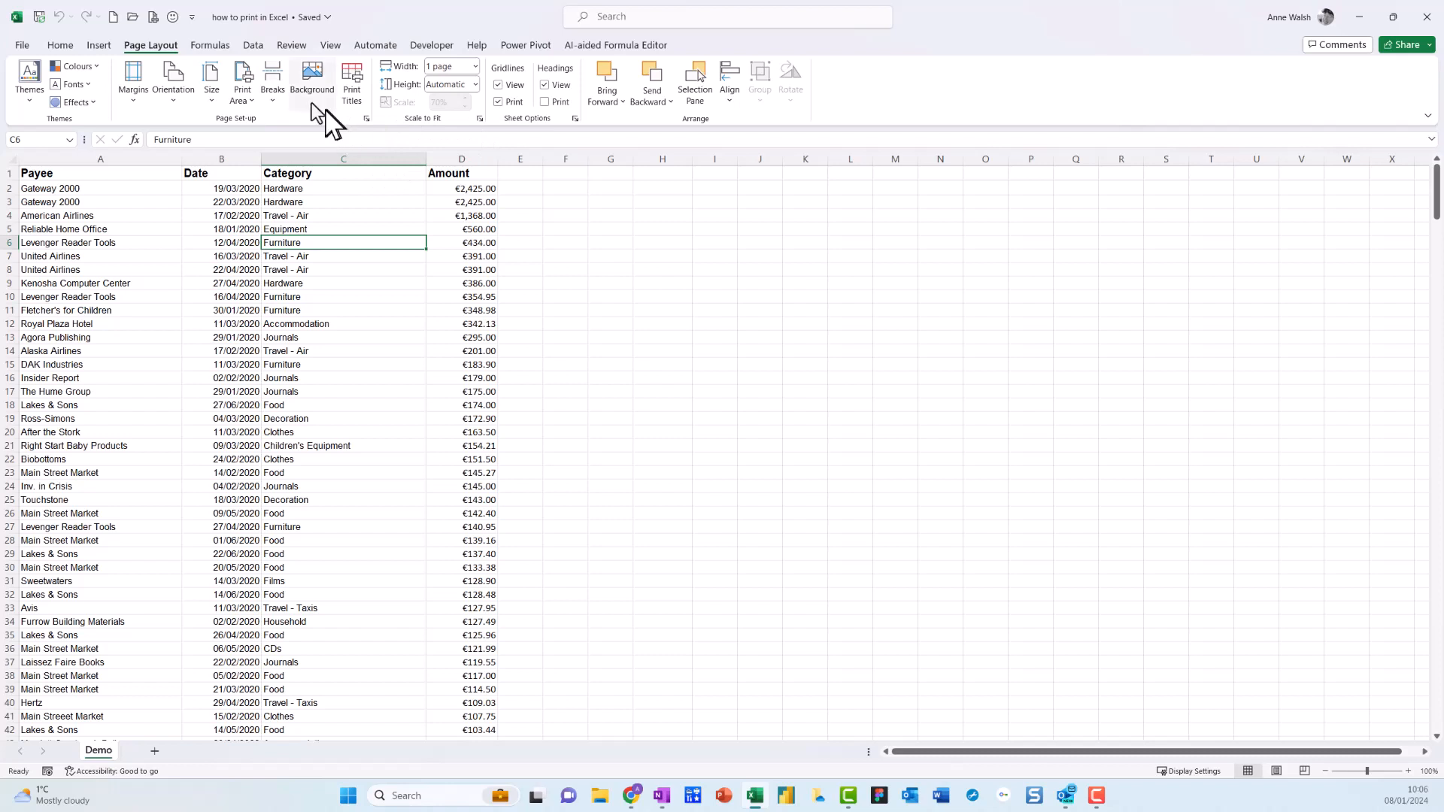
# Turn off gridline printing for the sheet, check page 1 in the print preview, and return to the worksheet.
pyautogui.moveTo(169, 34)
pyautogui.mouseDown()
pyautogui.moveTo(110, 51)
pyautogui.moveTo(193, 45)
pyautogui.mouseUp()
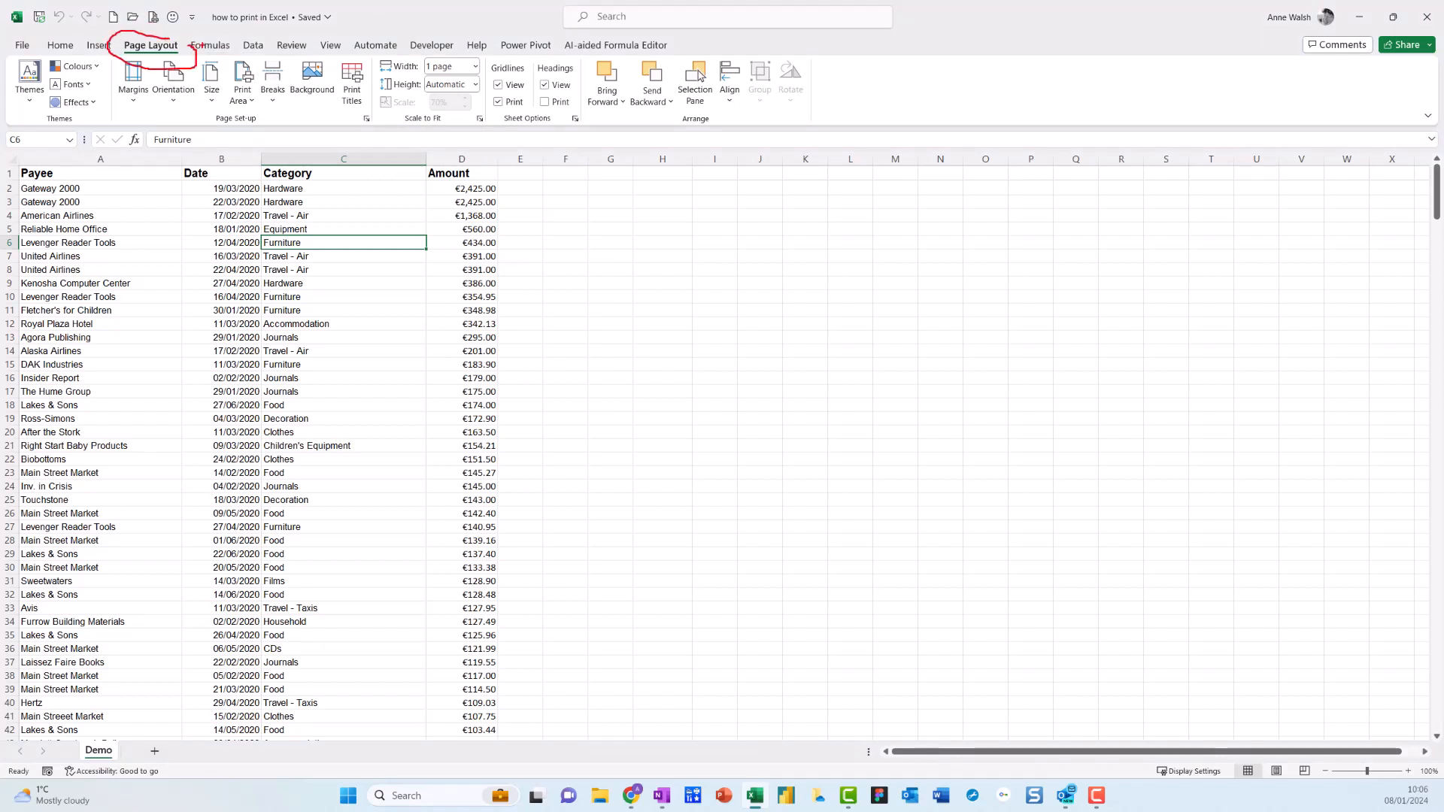
pyautogui.moveTo(509, 95)
pyautogui.mouseDown()
pyautogui.moveTo(475, 105)
pyautogui.moveTo(525, 112)
pyautogui.mouseUp()
pyautogui.click(498, 104)
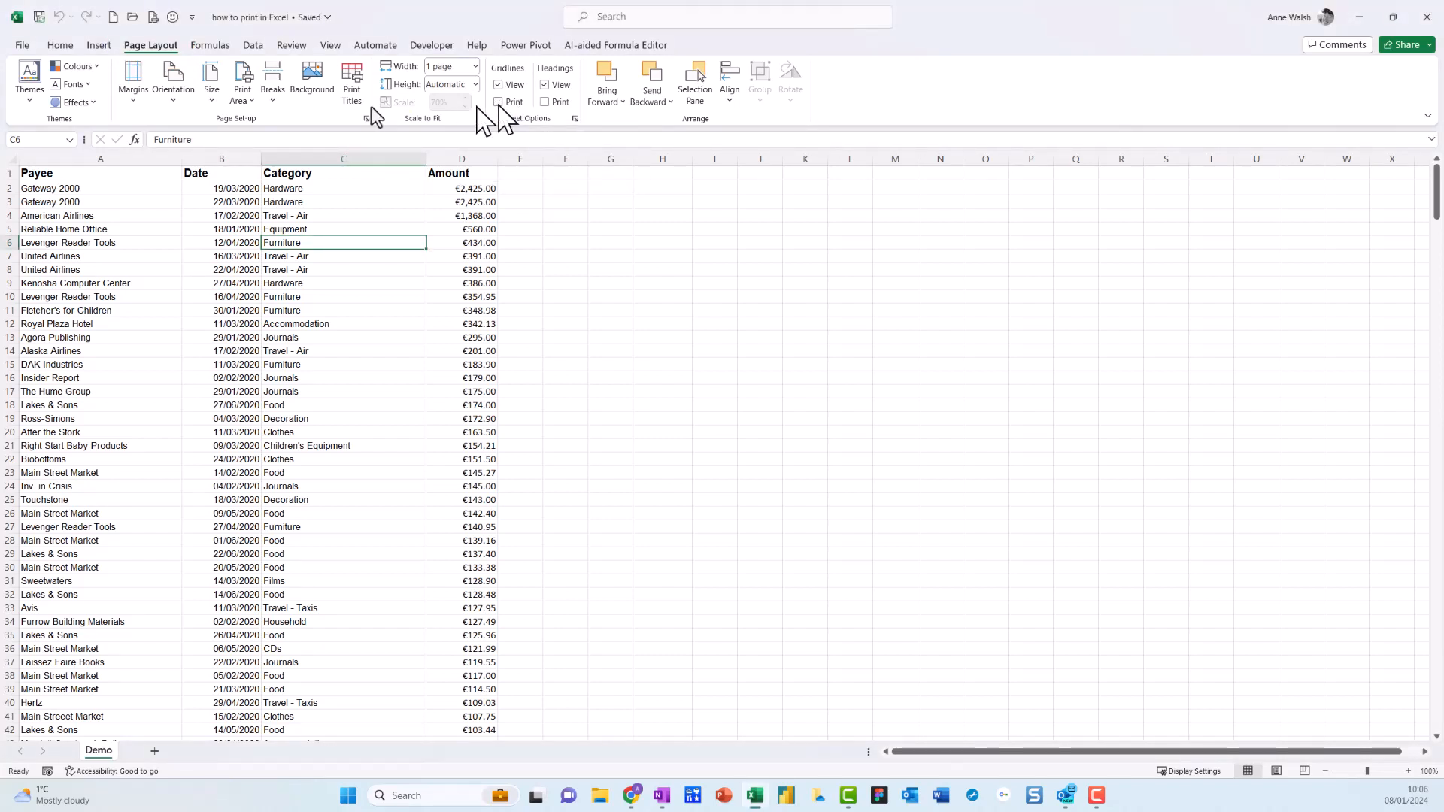
pyautogui.click(23, 45)
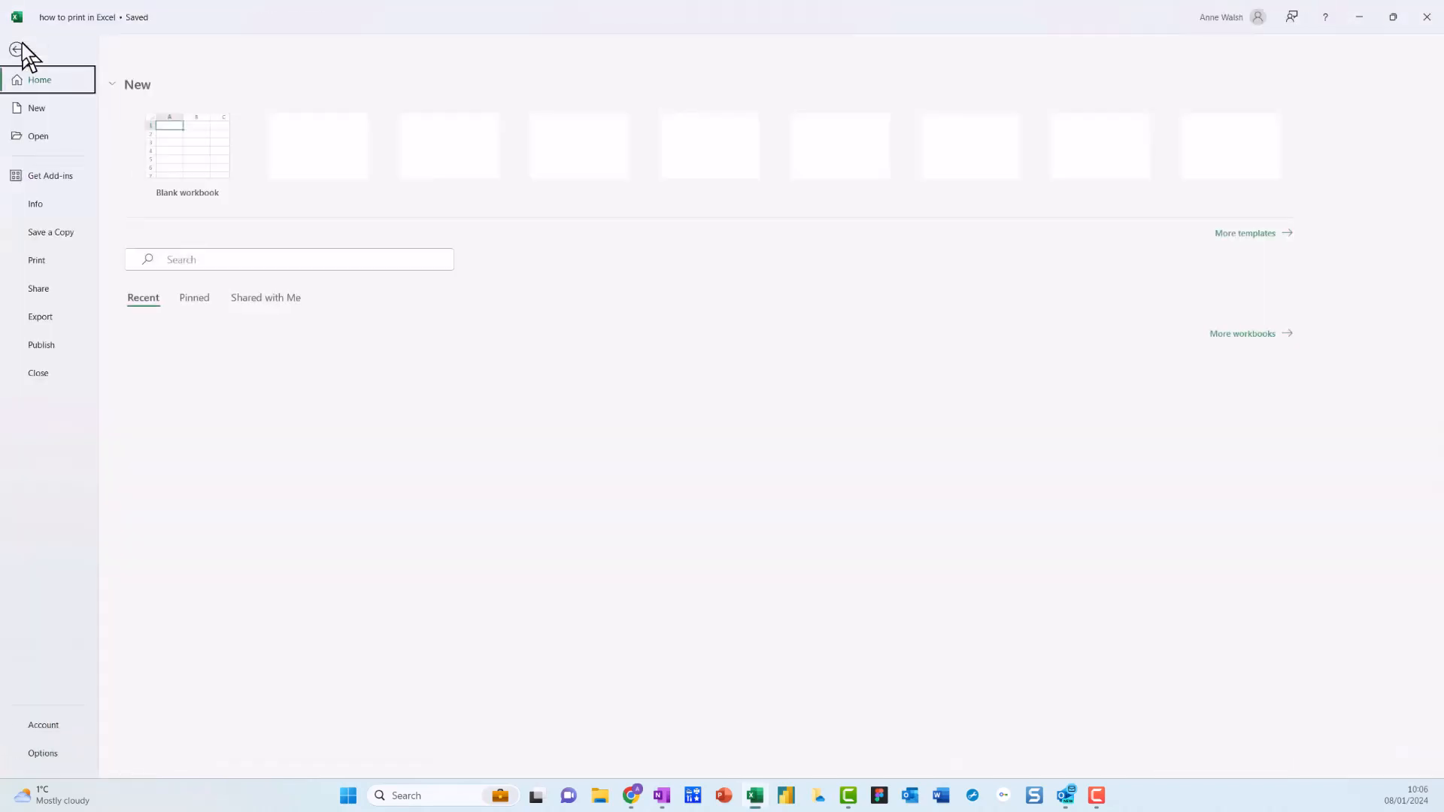
pyautogui.click(57, 269)
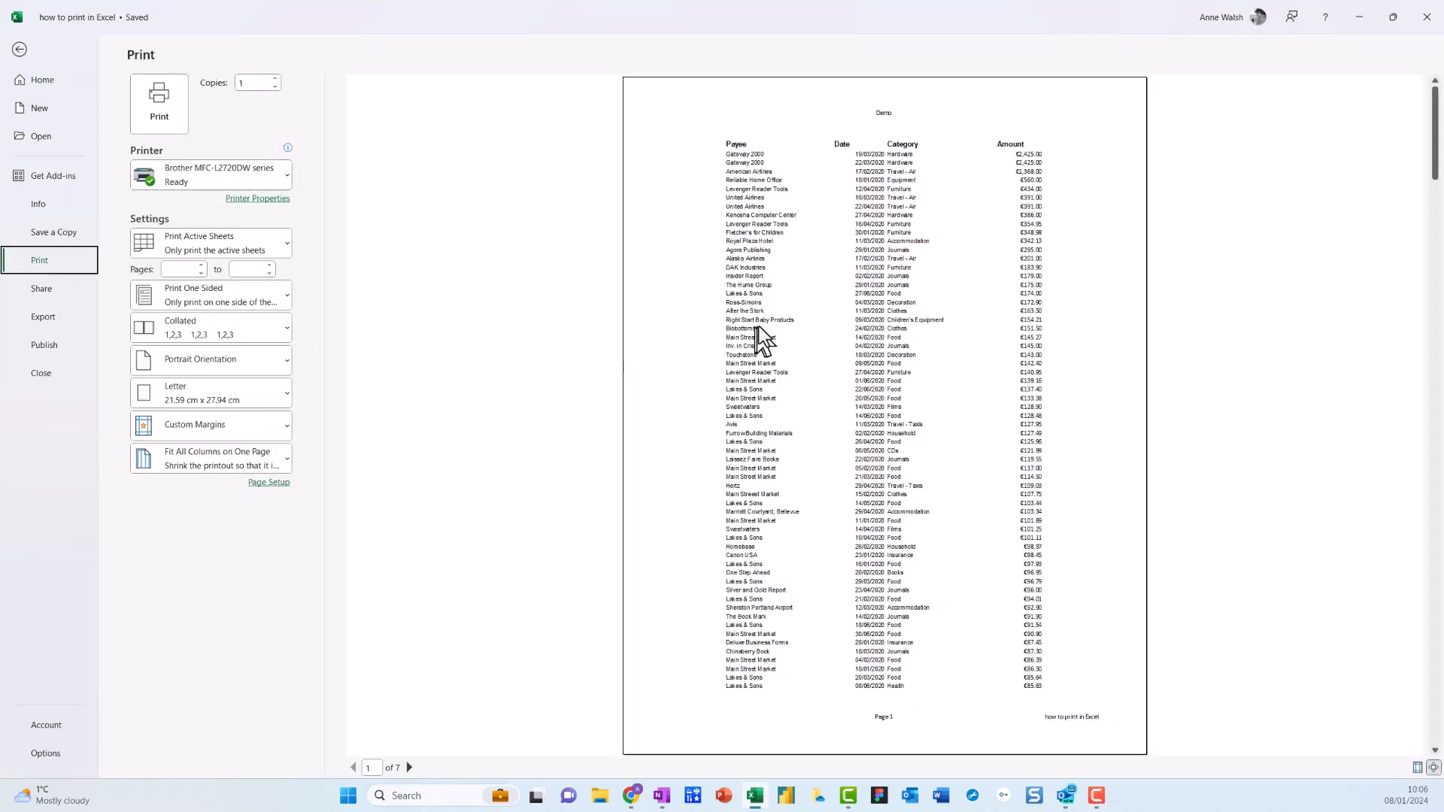
pyautogui.click(21, 51)
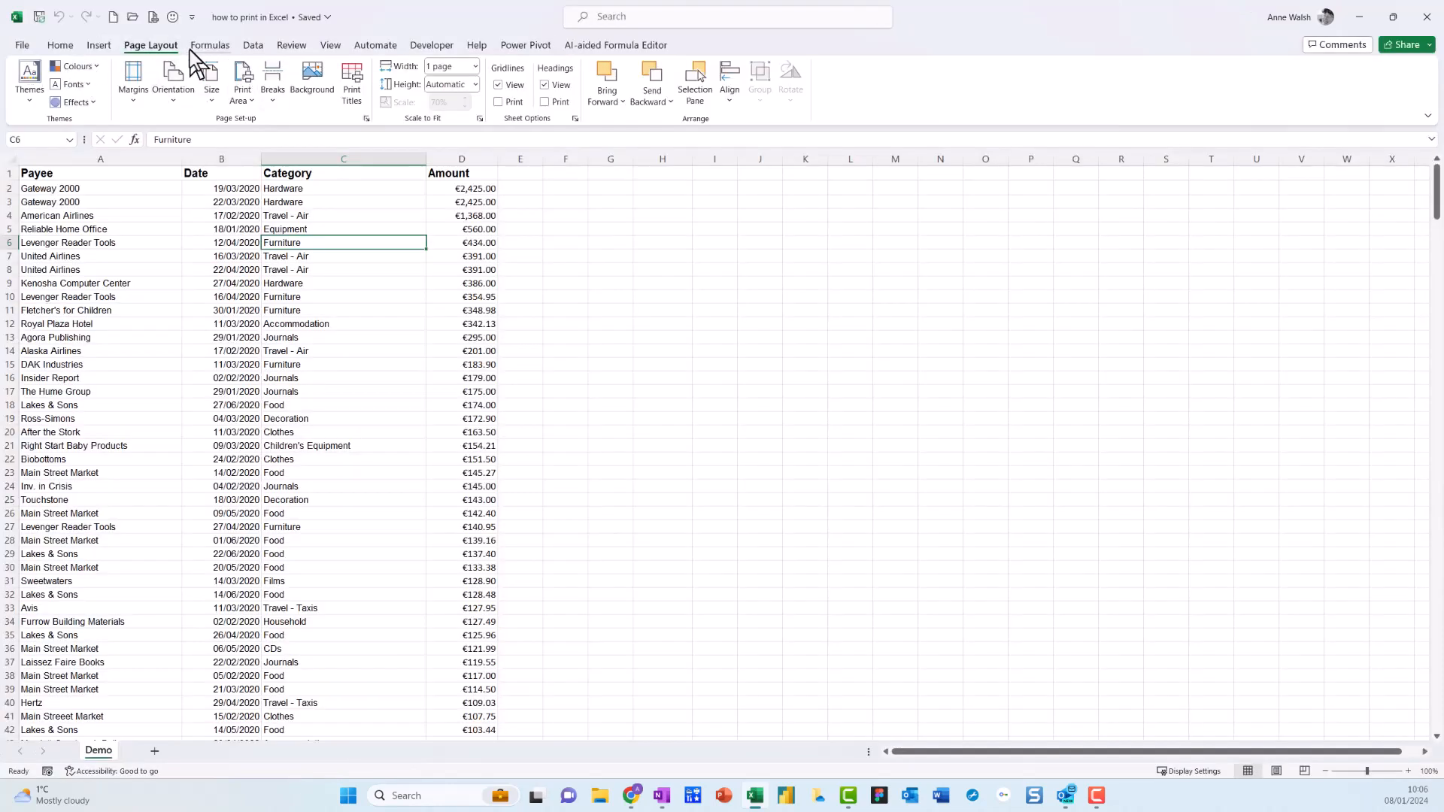
# Turn gridline printing back on, check page 1 in the print preview, and return to the worksheet.
pyautogui.click(499, 103)
pyautogui.click(23, 46)
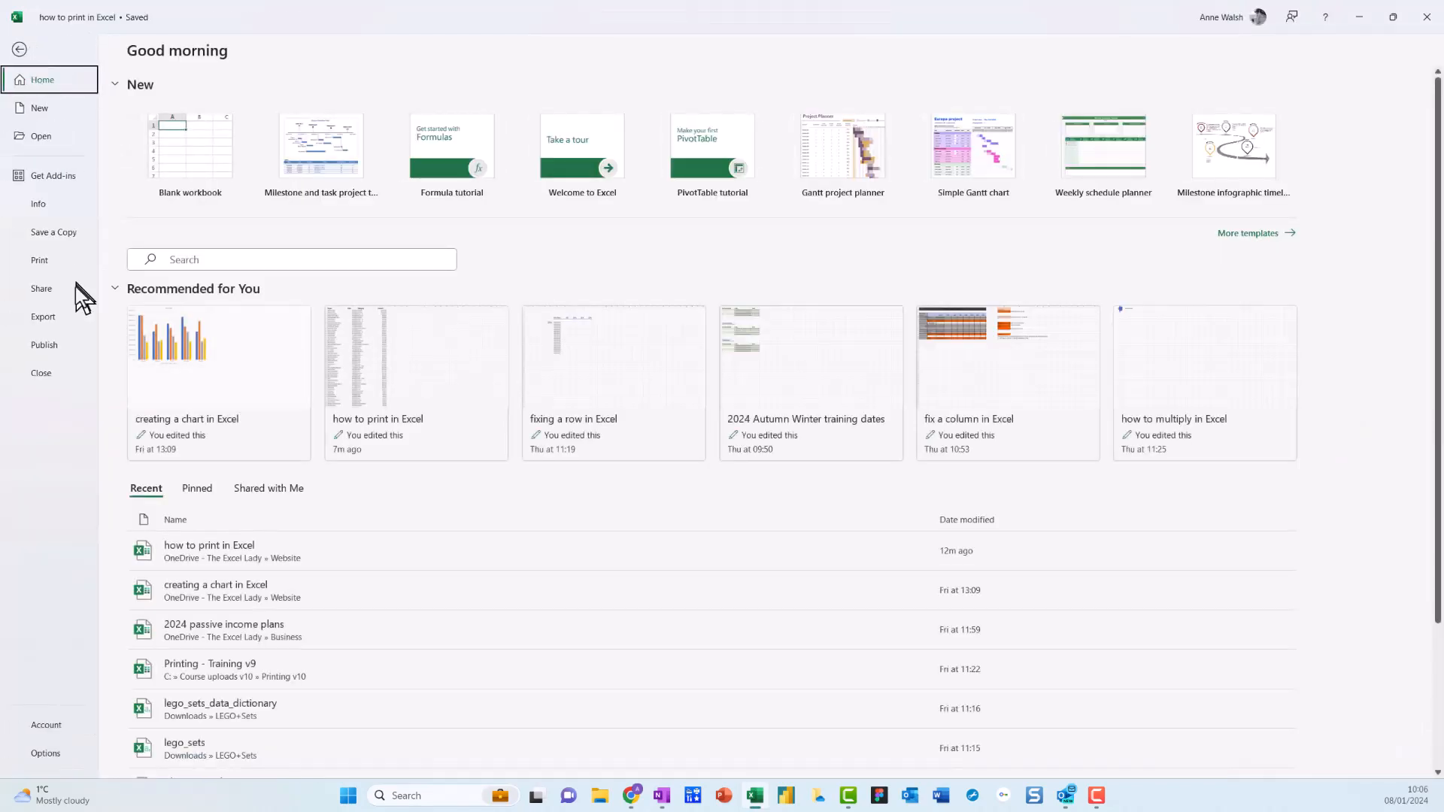
pyautogui.click(47, 263)
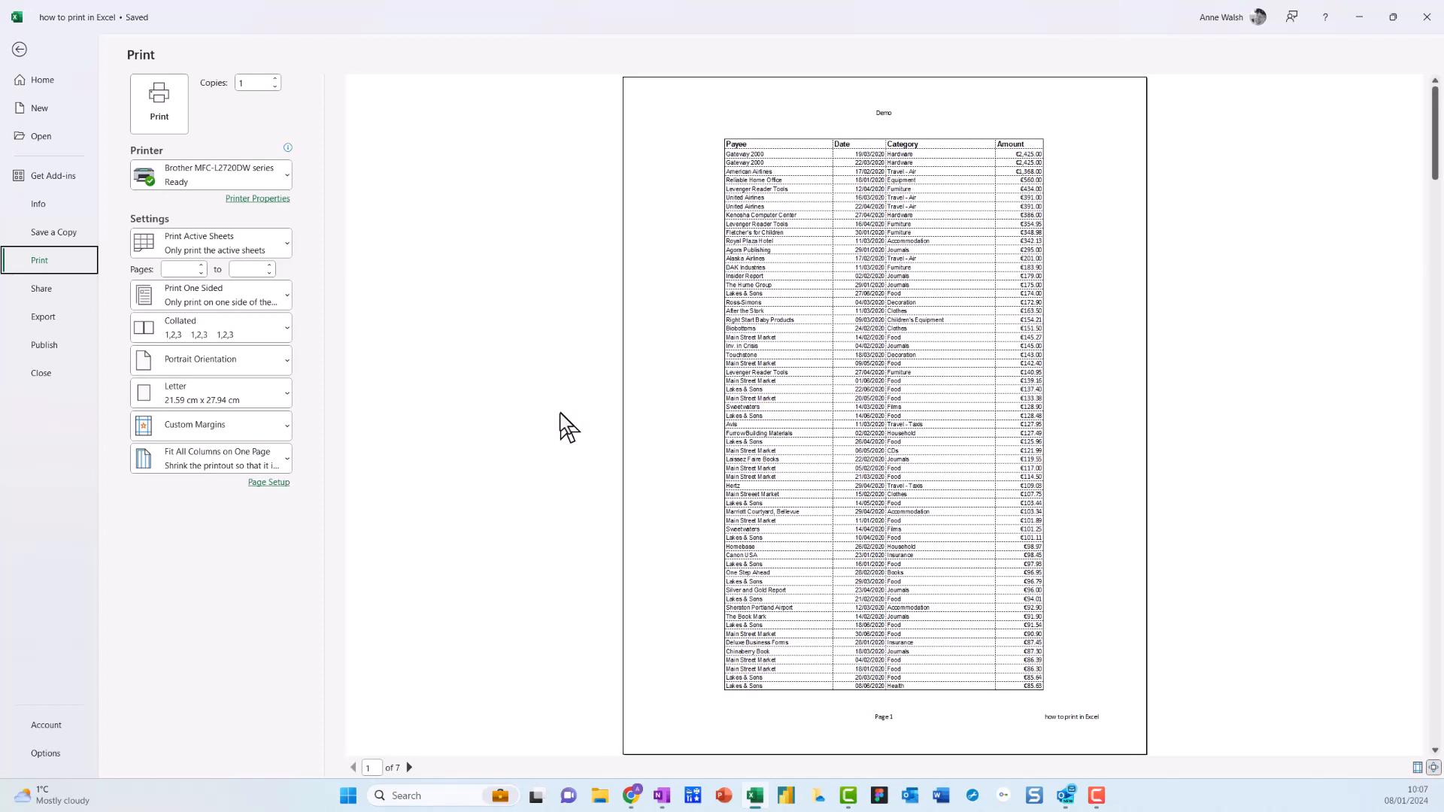
pyautogui.click(19, 50)
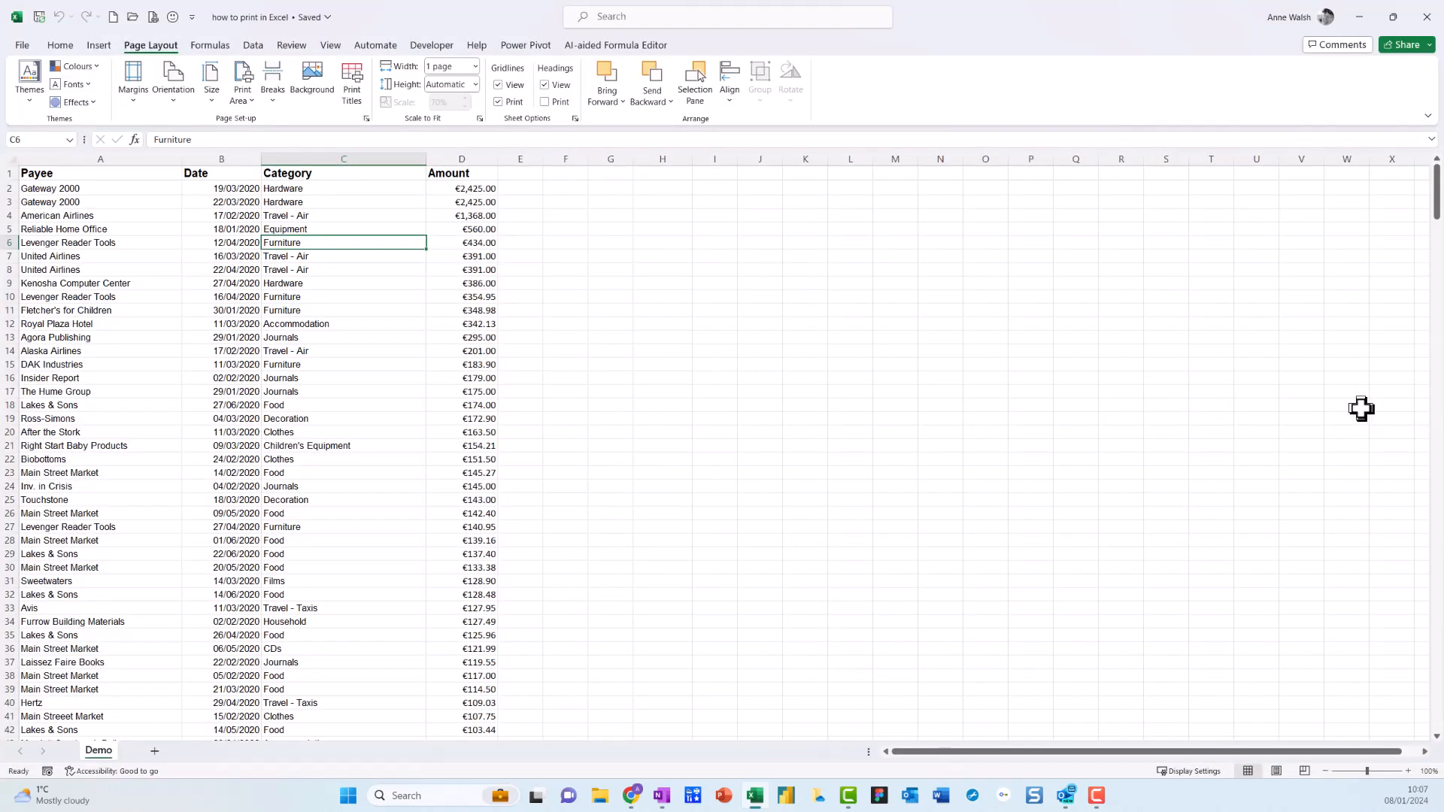